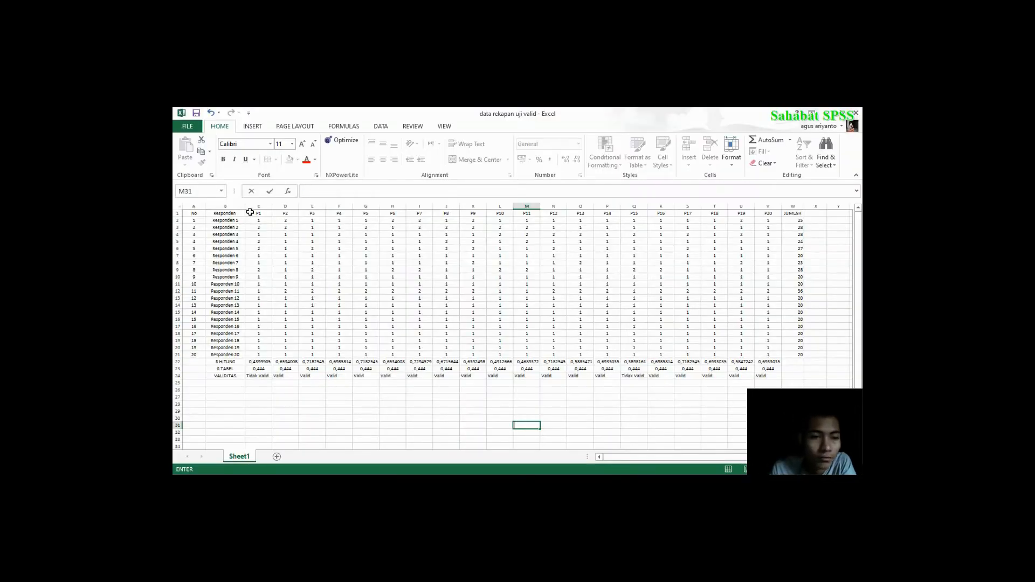
# Copy the scores of all 20 respondents for items P1 to P20, cells C2:V21
pyautogui.click(256, 224)
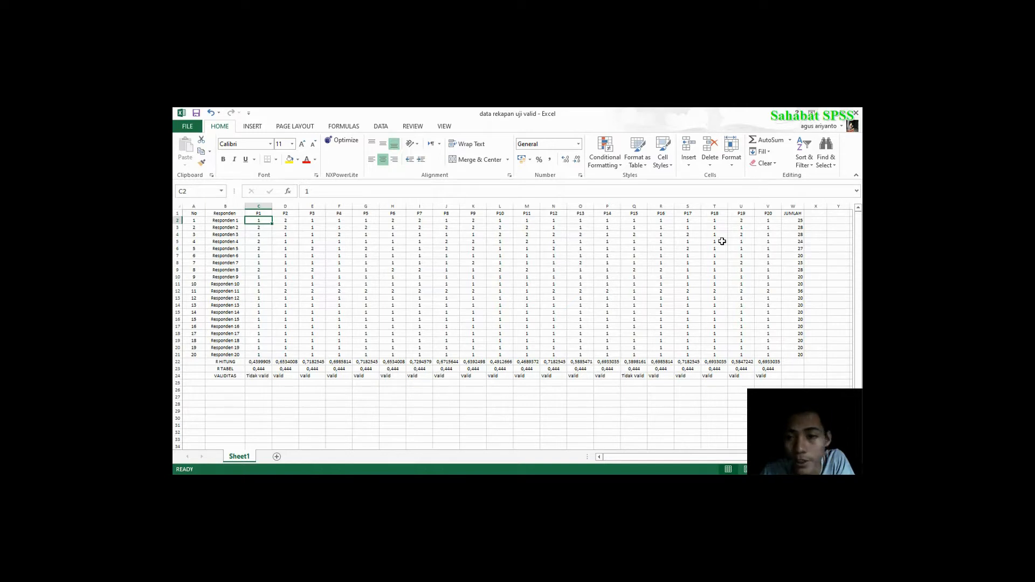
pyautogui.press('Down')
pyautogui.click(265, 221)
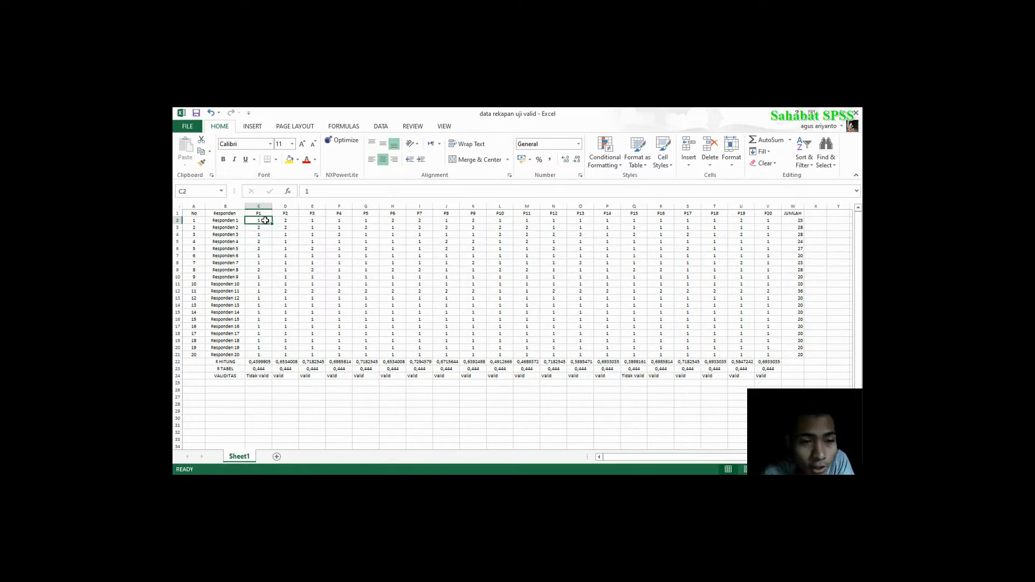
pyautogui.click(265, 227)
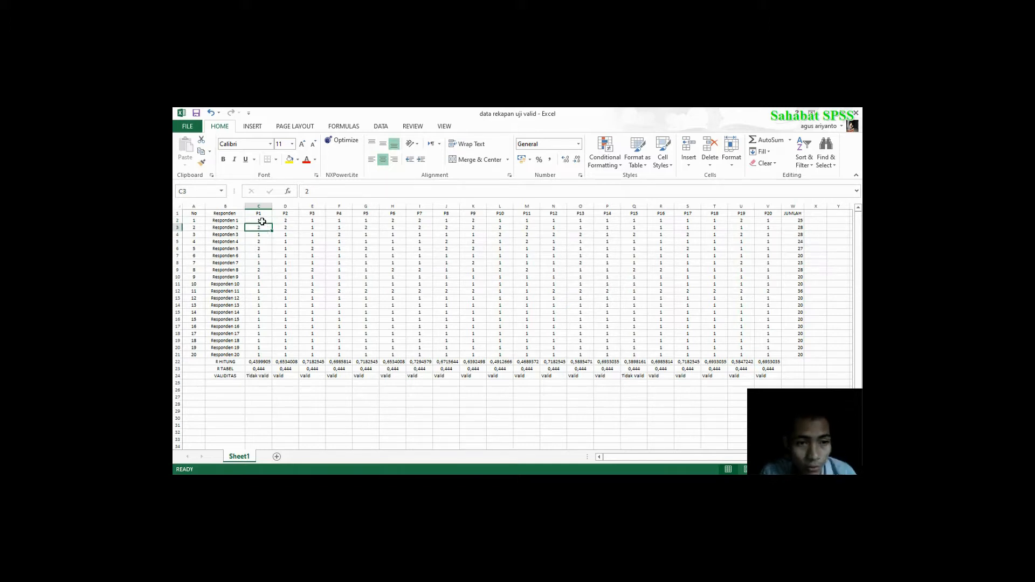
pyautogui.click(261, 221)
pyautogui.moveTo(261, 221); pyautogui.dragTo(764, 357)
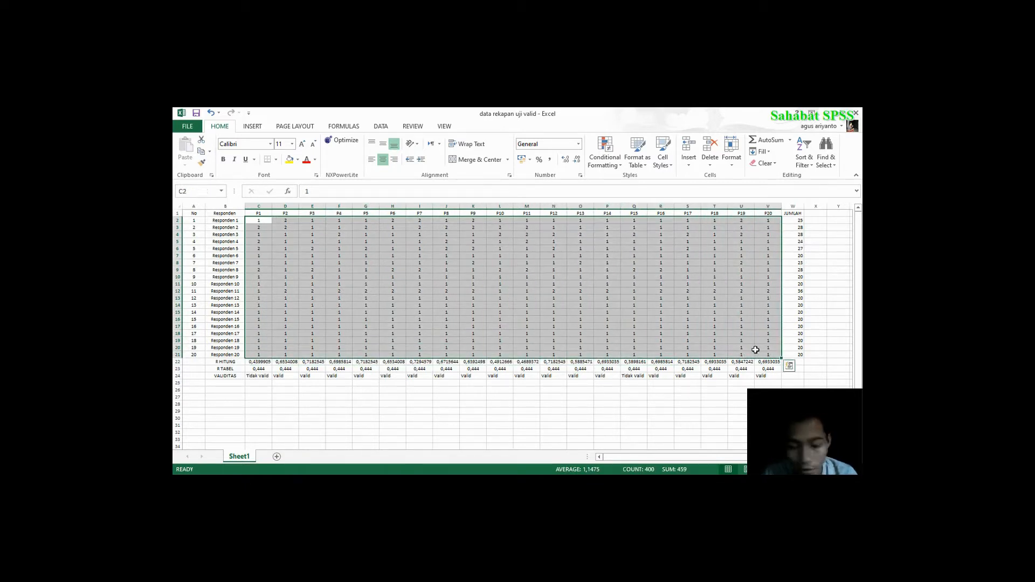
pyautogui.hotkey('ctrl', 'c')
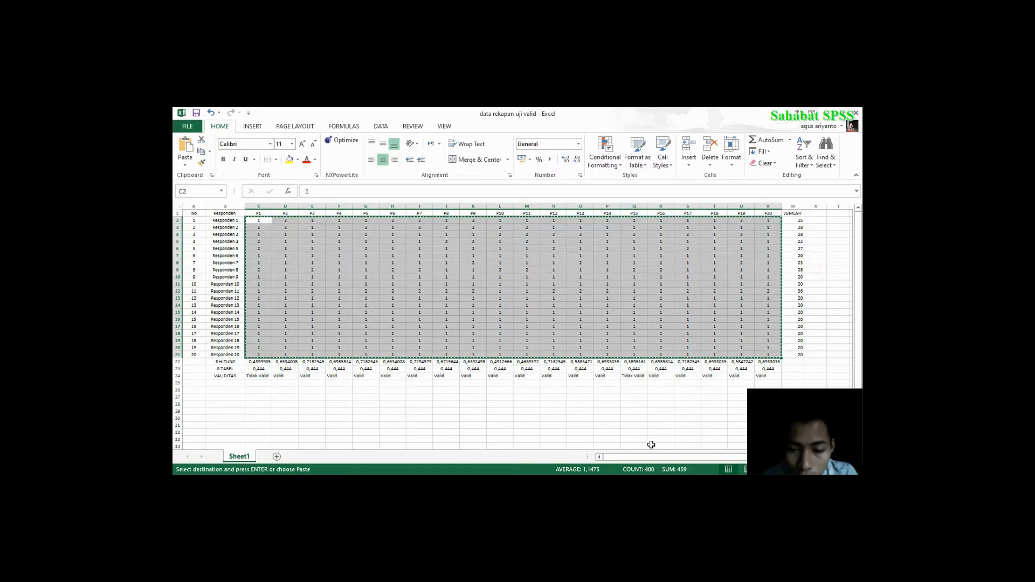
# Switch to the SPSS Data Editor and paste the copied scores starting at the first cell of the empty dataset
pyautogui.click(607, 484)
pyautogui.click(569, 444)
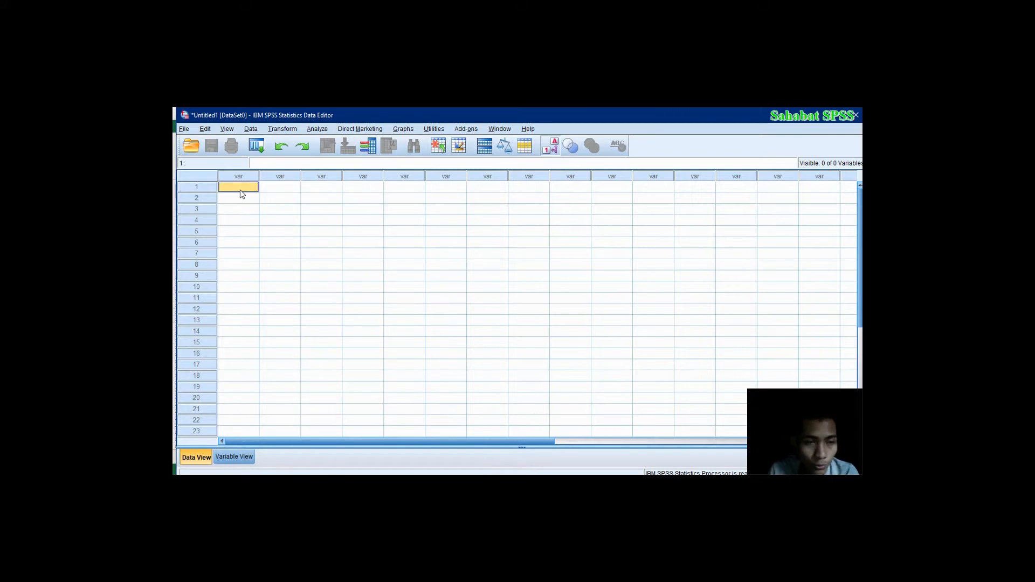
pyautogui.hotkey('ctrl', 'v')
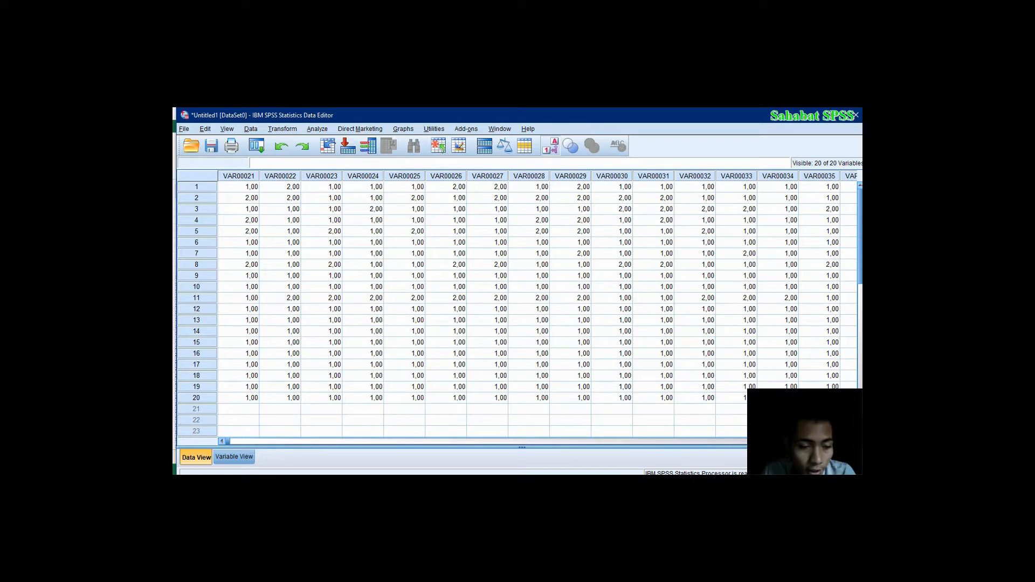
# Rename all variables by replacing VAR000 with P throughout the Name column, and return to the data
pyautogui.click(235, 456)
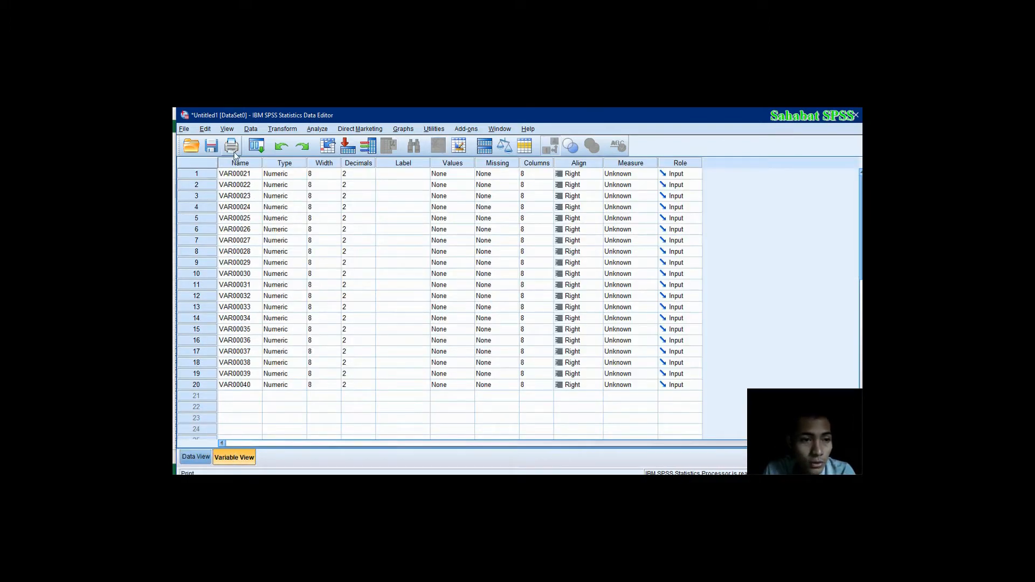
pyautogui.click(237, 174)
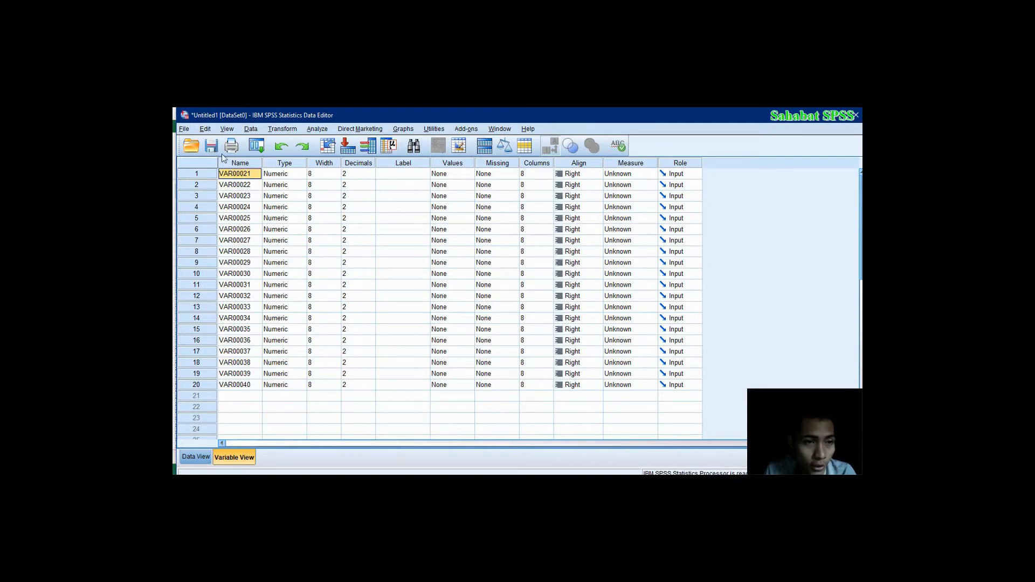
pyautogui.click(205, 129)
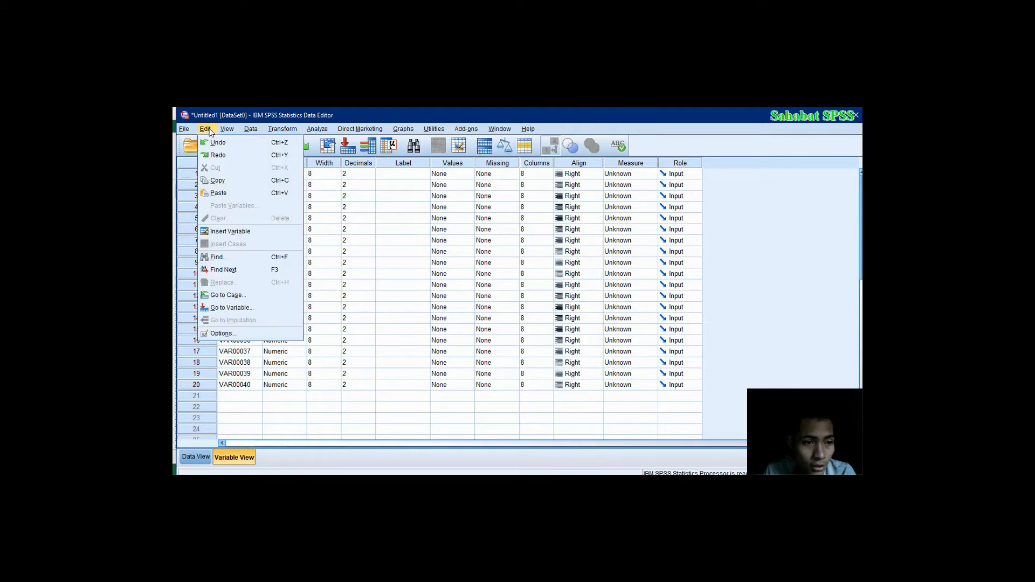
pyautogui.click(232, 257)
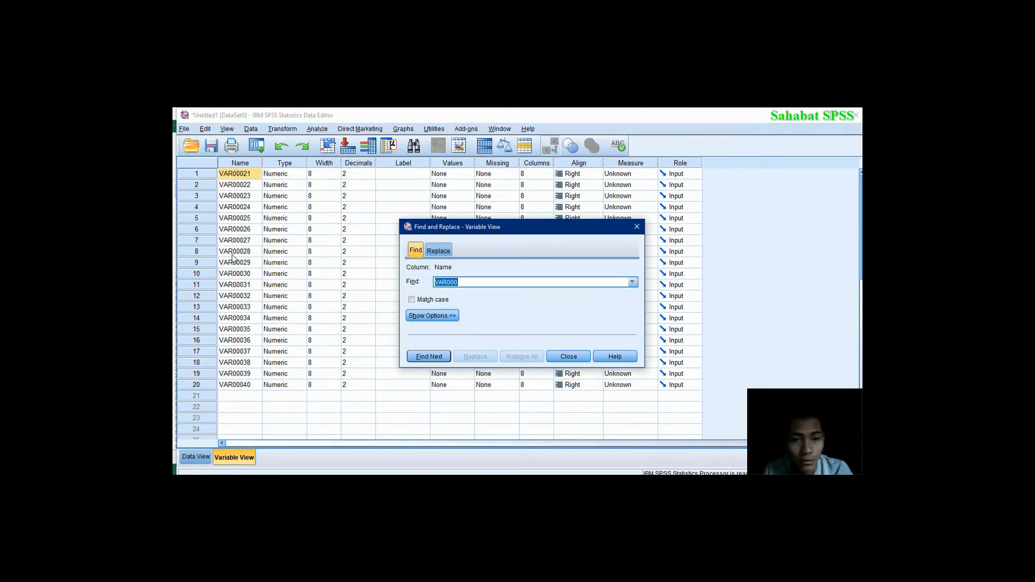
pyautogui.click(438, 251)
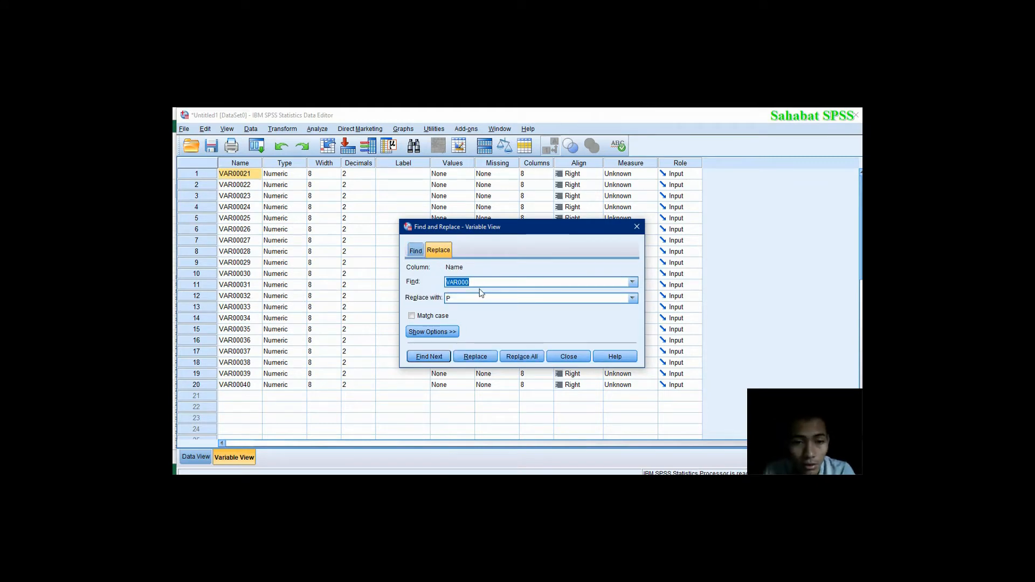
pyautogui.click(480, 281)
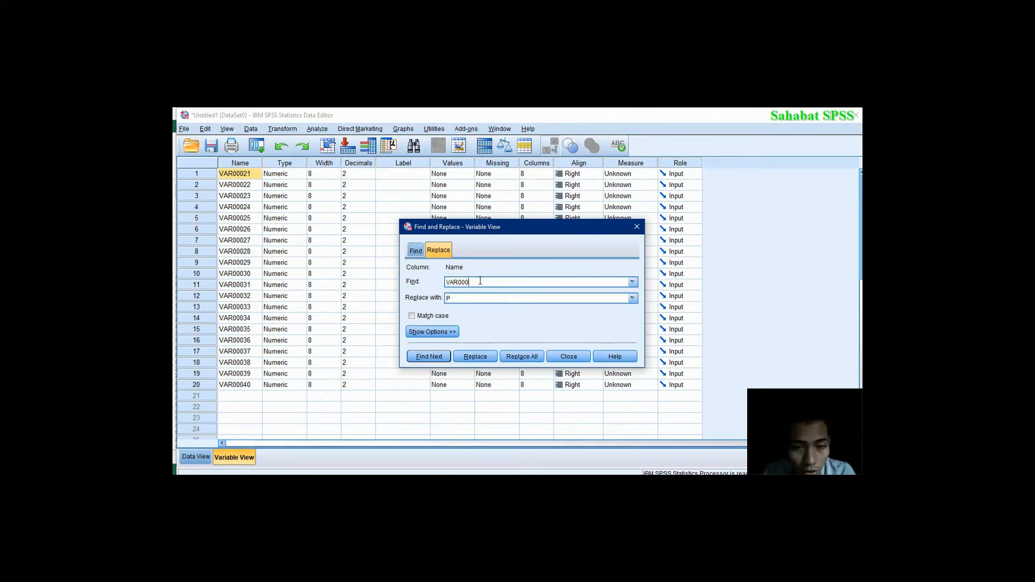
pyautogui.click(460, 303)
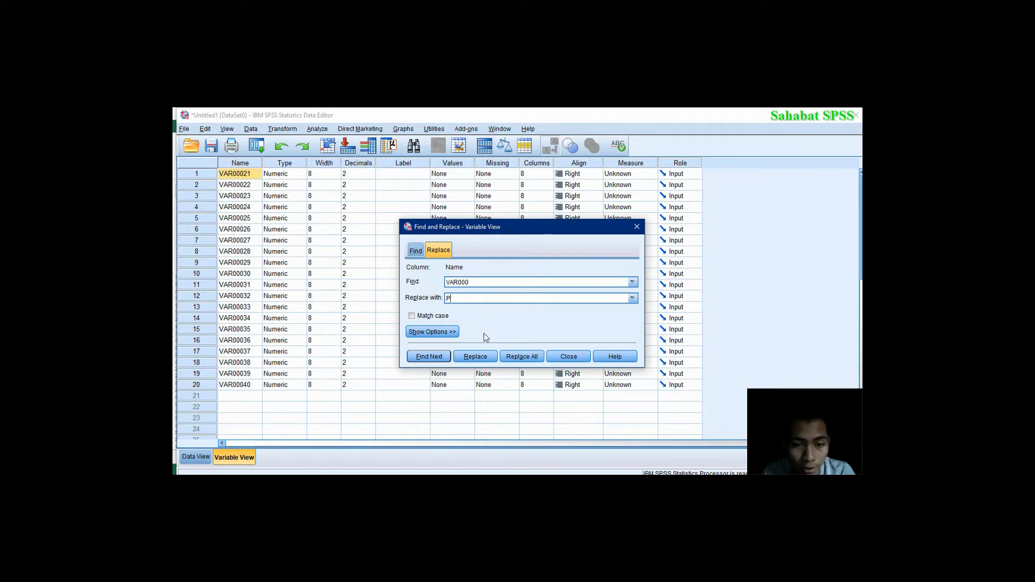
pyautogui.click(522, 359)
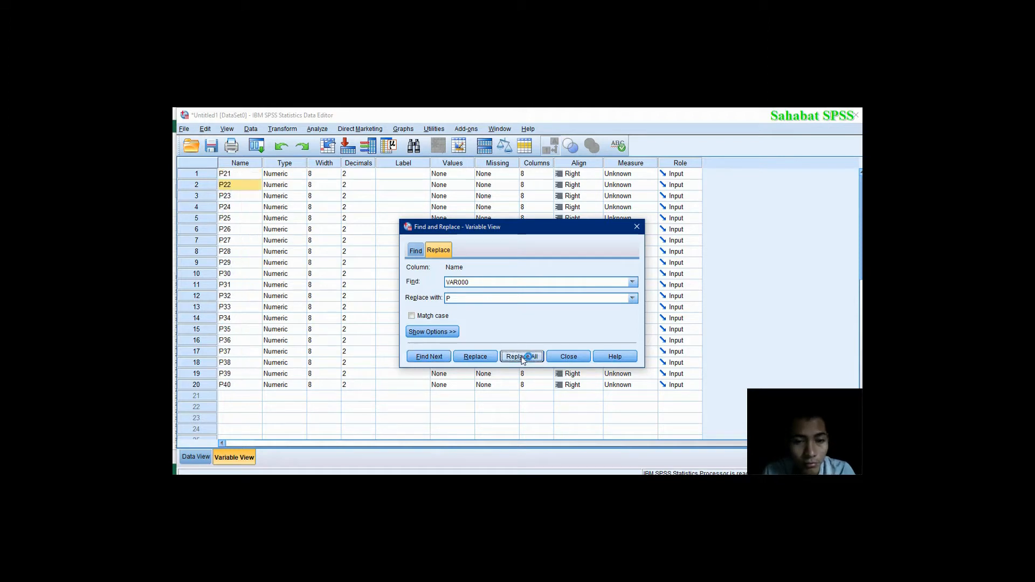
pyautogui.click(589, 357)
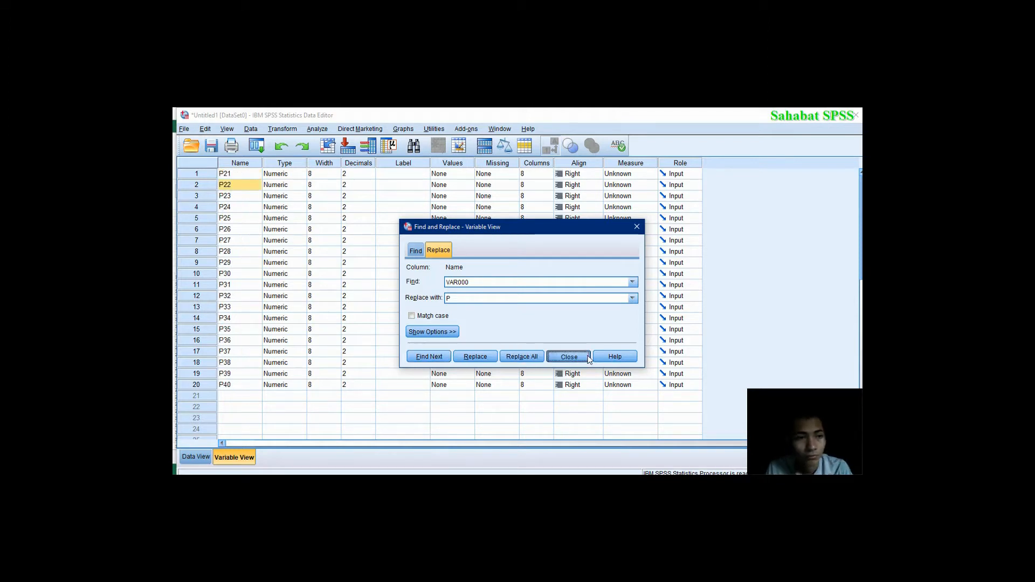
pyautogui.click(195, 457)
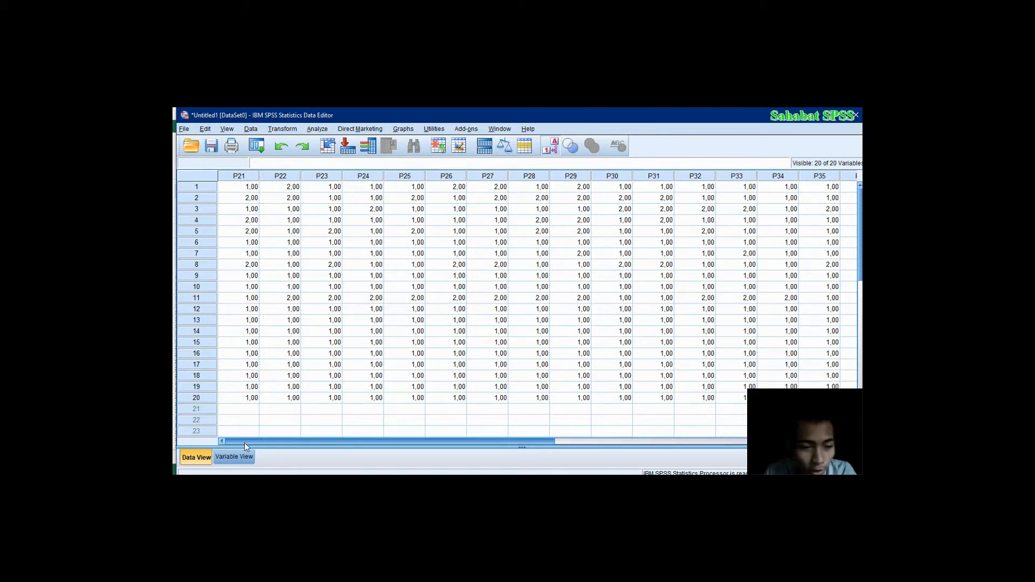
# Set the decimals of all twenty variables, P21 to P40, to 0
pyautogui.click(234, 456)
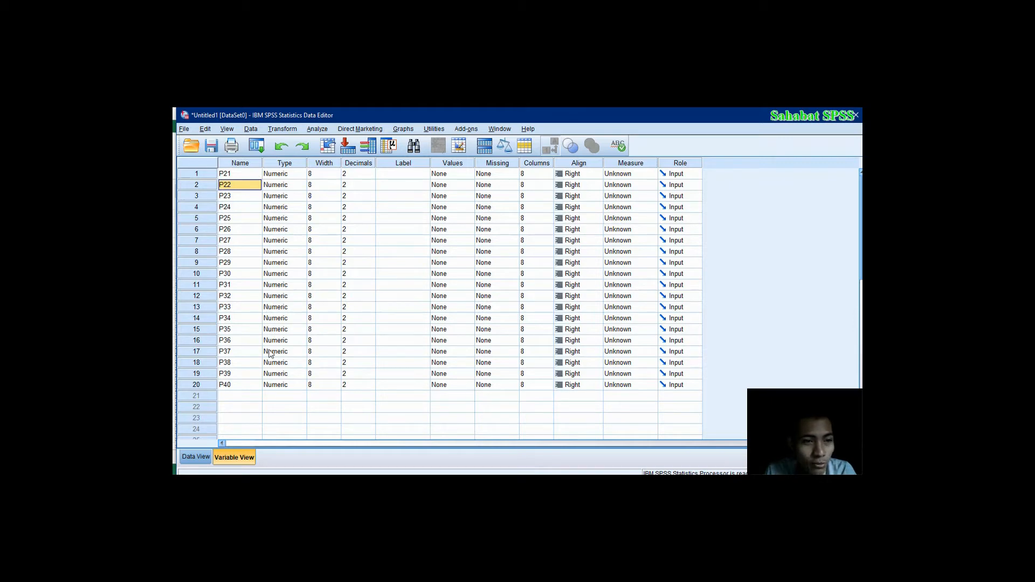
pyautogui.click(355, 173)
pyautogui.write('0')
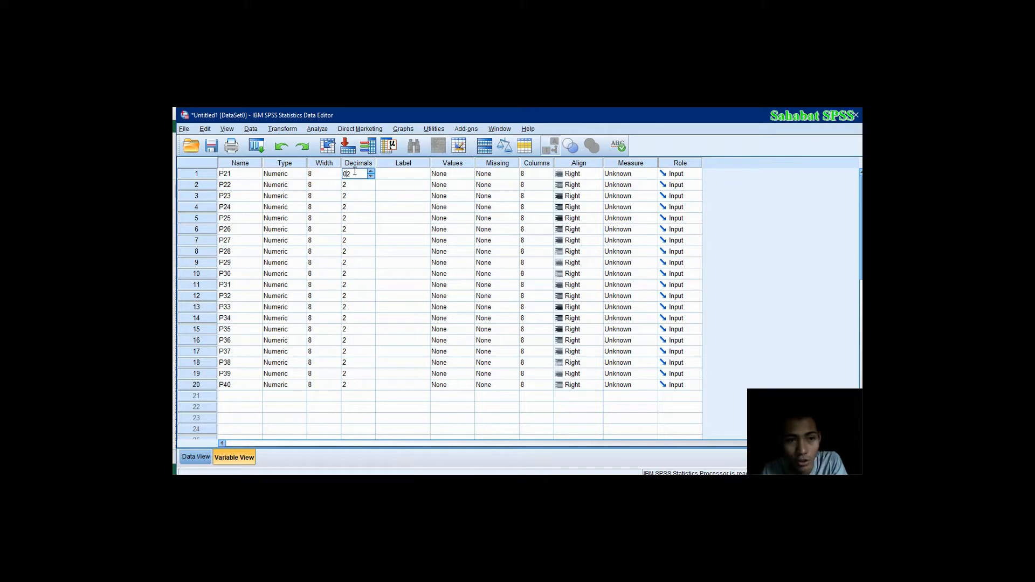
pyautogui.press('BackSpace')
pyautogui.press('Delete')
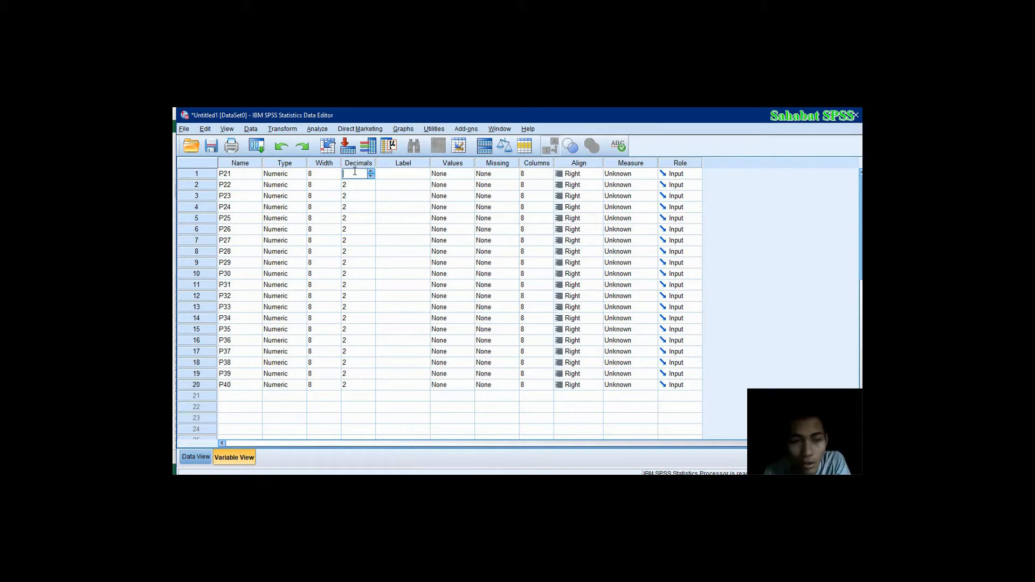
pyautogui.press('Return')
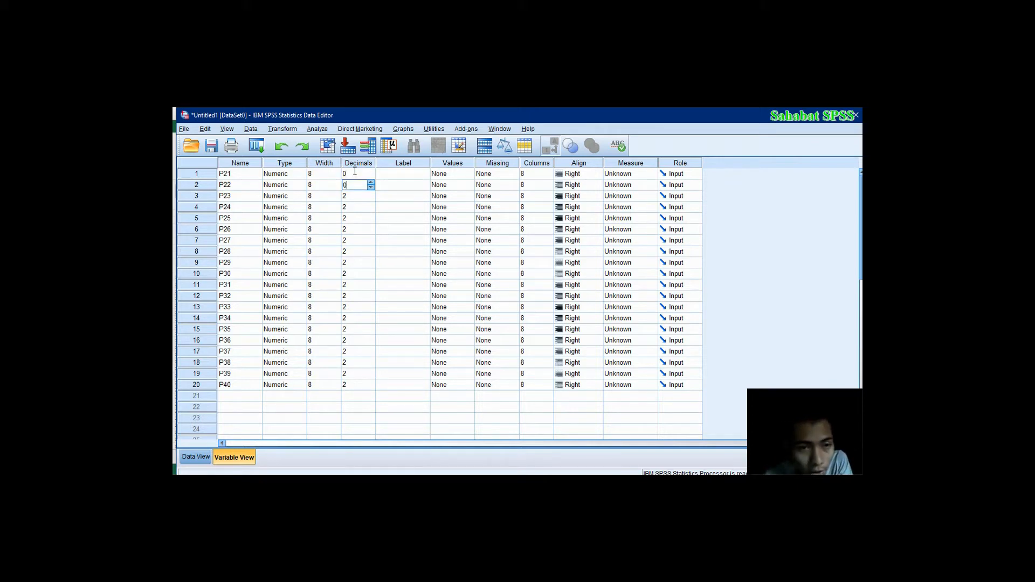
pyautogui.press('Return')
pyautogui.write('0')
pyautogui.press('Return')
pyautogui.write('0')
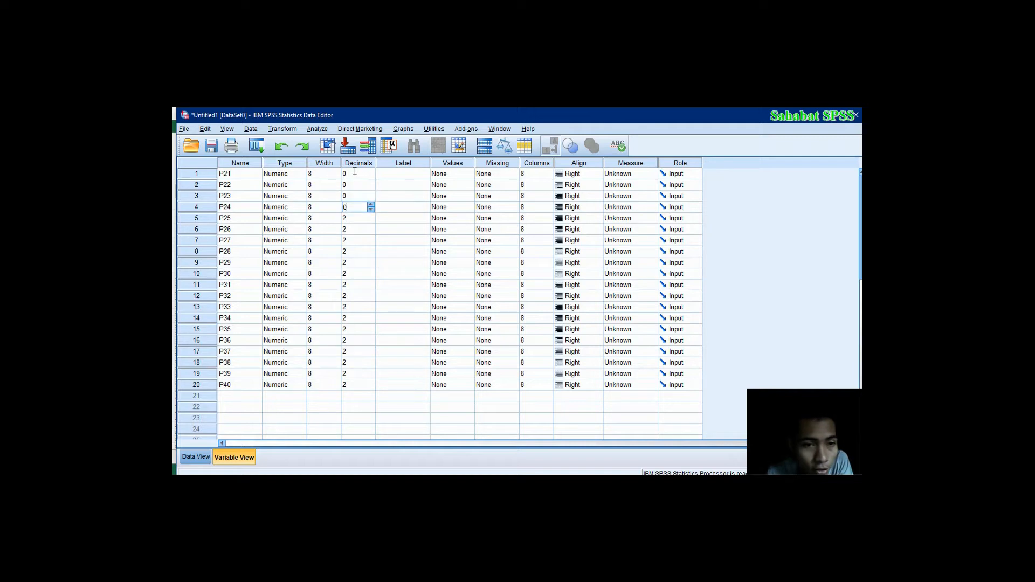
pyautogui.press('Return')
pyautogui.write('0')
pyautogui.press('Return')
pyautogui.write('0')
pyautogui.press('Return')
pyautogui.press('0')
pyautogui.press('Return')
pyautogui.press('0')
pyautogui.press('Return')
pyautogui.press('0')
pyautogui.press('Return')
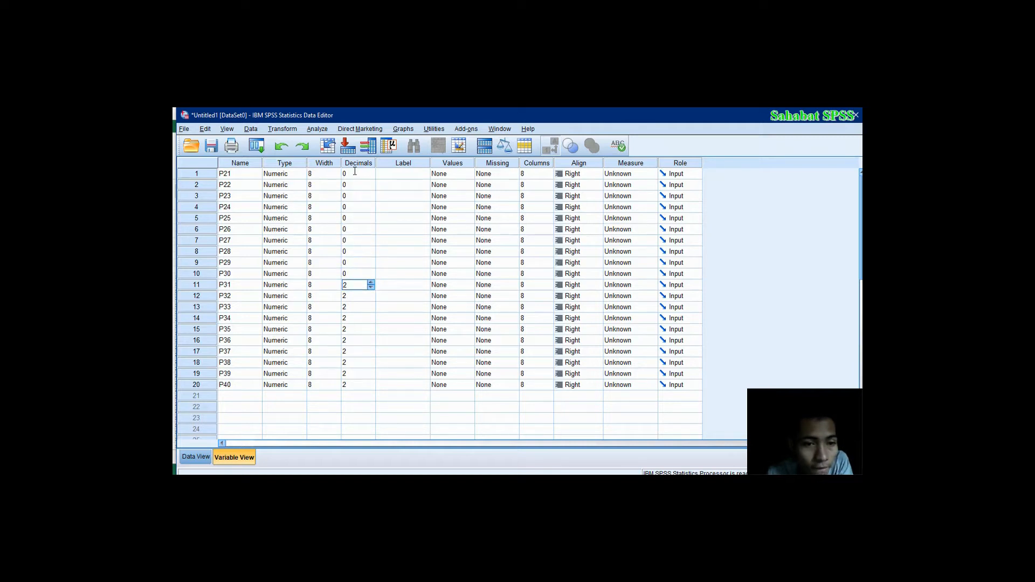
pyautogui.press('0')
pyautogui.press('Return')
pyautogui.press('0')
pyautogui.press('Return')
pyautogui.press('0')
pyautogui.press('Return')
pyautogui.press('0')
pyautogui.press('Return')
pyautogui.press('0')
pyautogui.press('Return')
pyautogui.press('0')
pyautogui.press('Return')
pyautogui.press('0')
pyautogui.press('Return')
pyautogui.press('0')
pyautogui.press('Return')
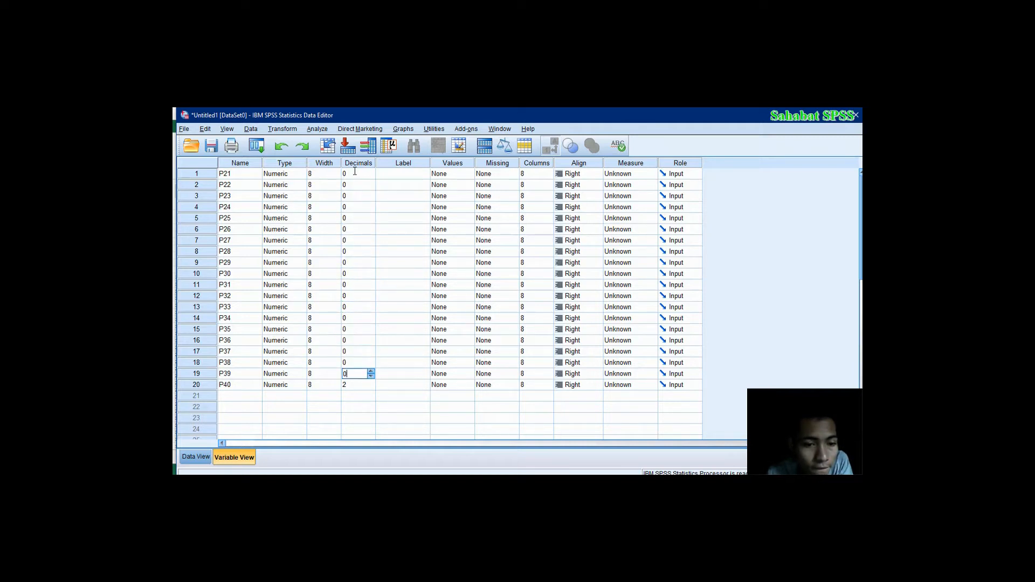
pyautogui.press('0')
pyautogui.press('Return')
pyautogui.press('0')
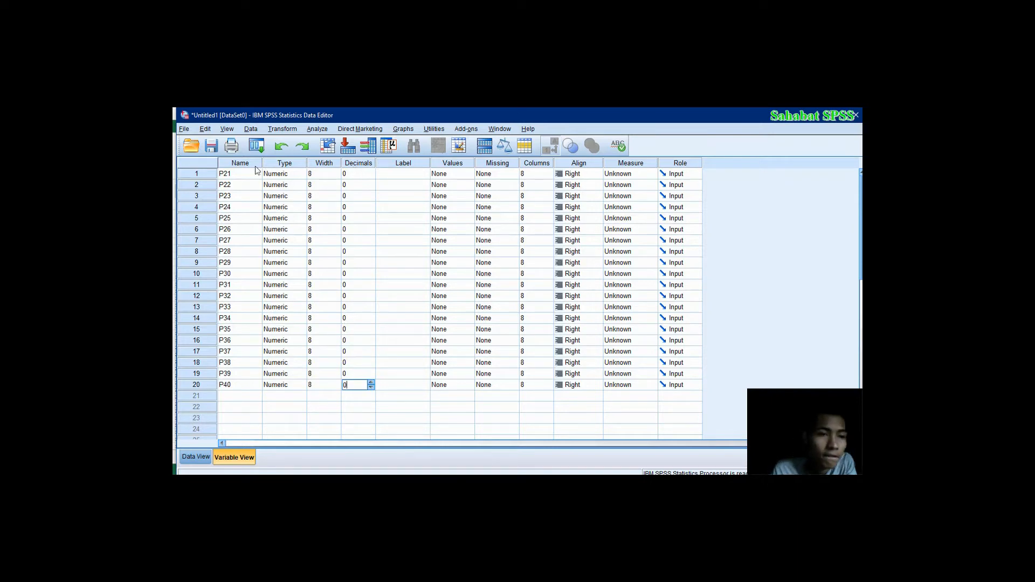
# Start a Compute Variable operation from the data with Skor as the target variable
pyautogui.click(196, 457)
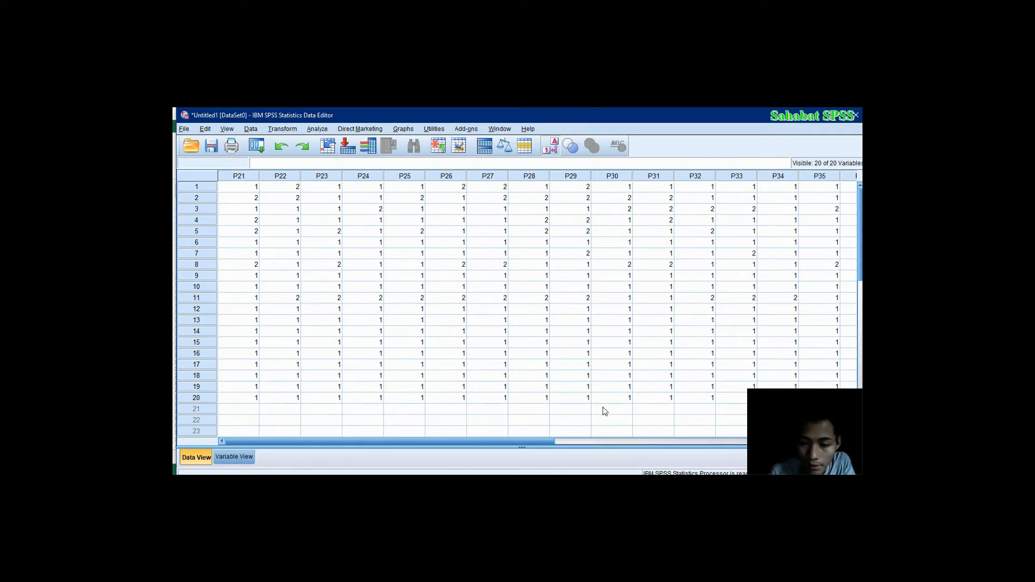
pyautogui.click(715, 442)
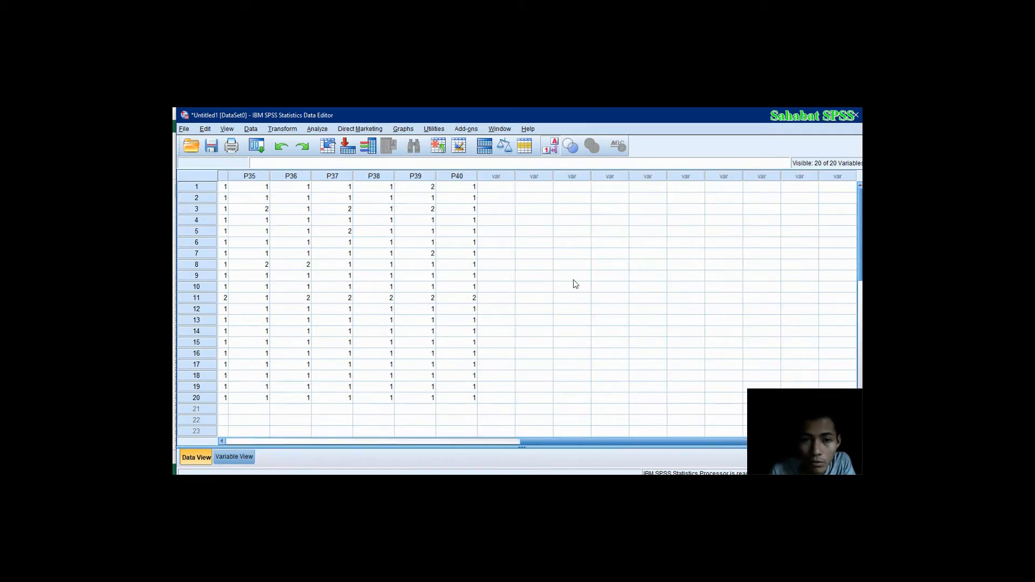
pyautogui.click(496, 180)
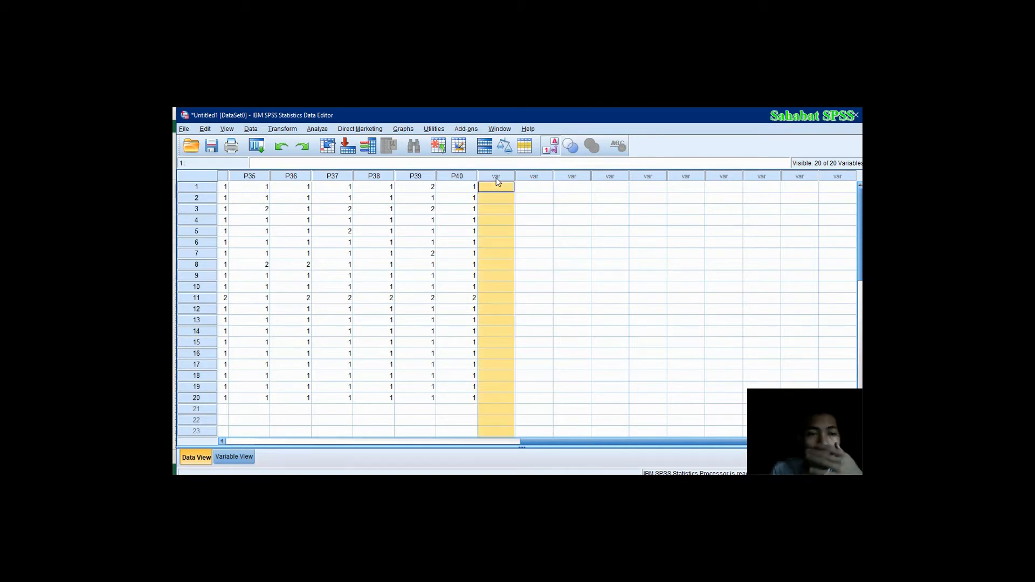
pyautogui.click(293, 131)
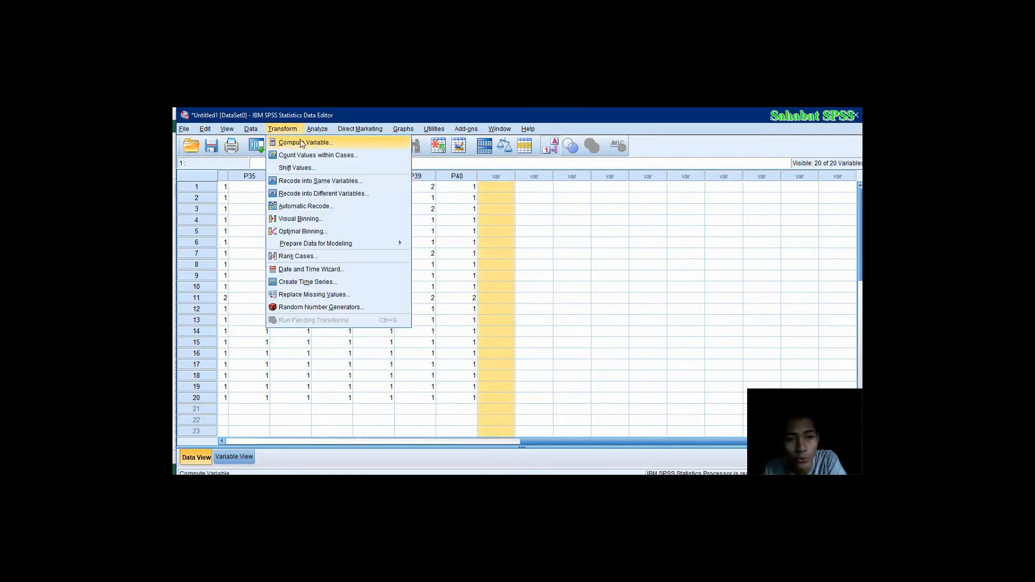
pyautogui.click(304, 141)
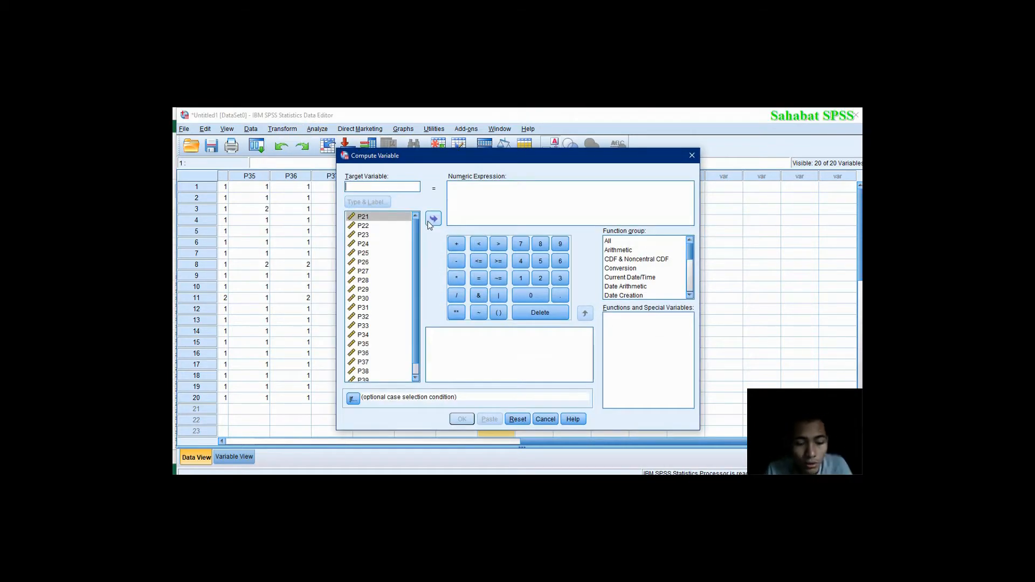
pyautogui.write('Skor')
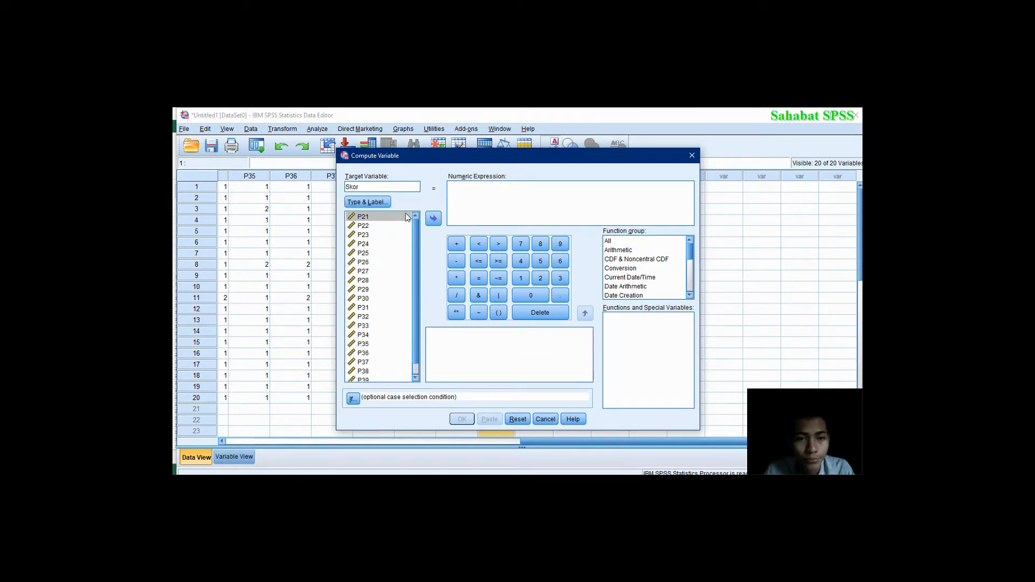
# Enter the sum of all twenty items, P21 through P40, as the numeric expression for Skor and run the computation
pyautogui.click(406, 217)
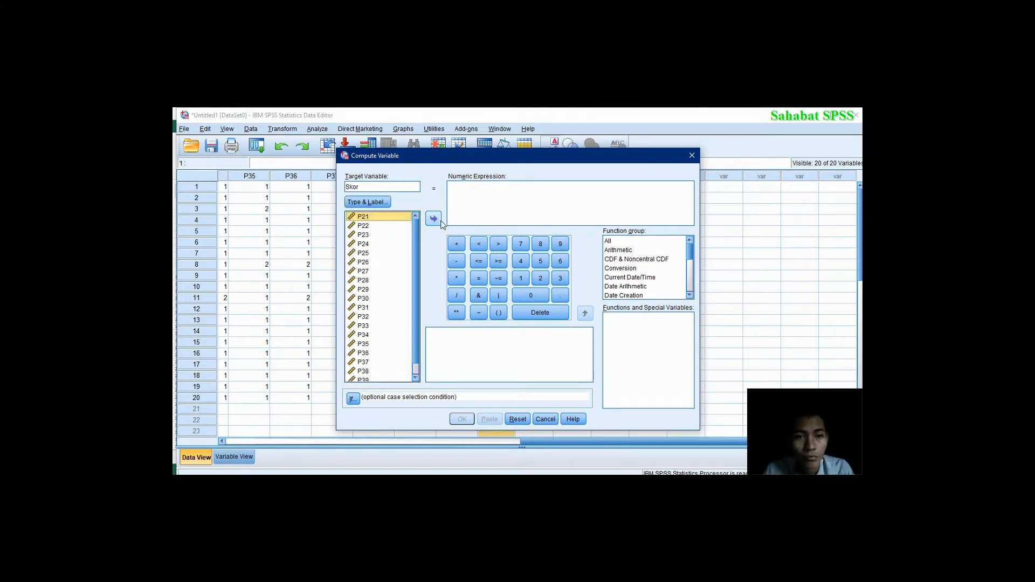
pyautogui.click(433, 219)
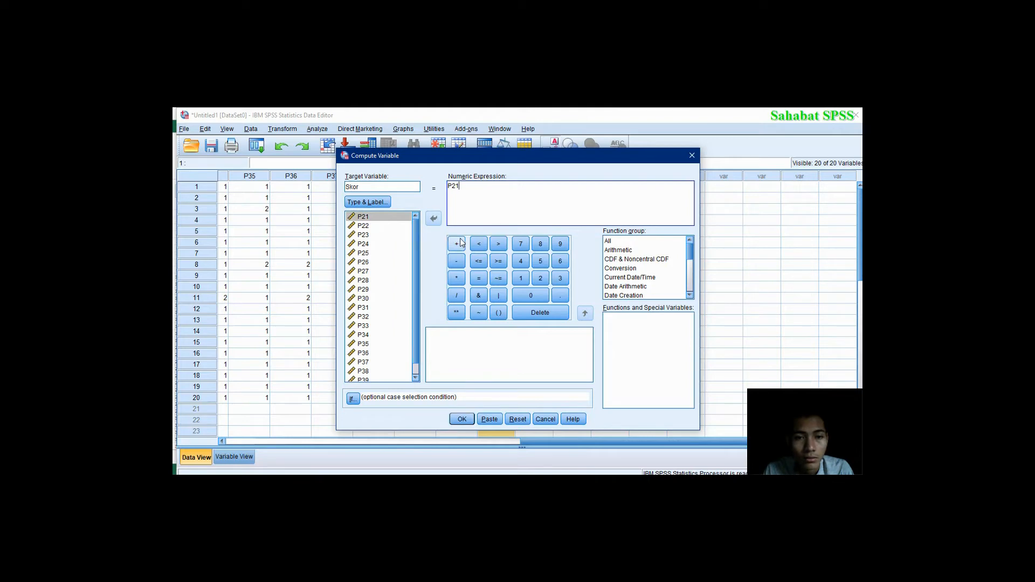
pyautogui.click(457, 244)
pyautogui.doubleClick(362, 226)
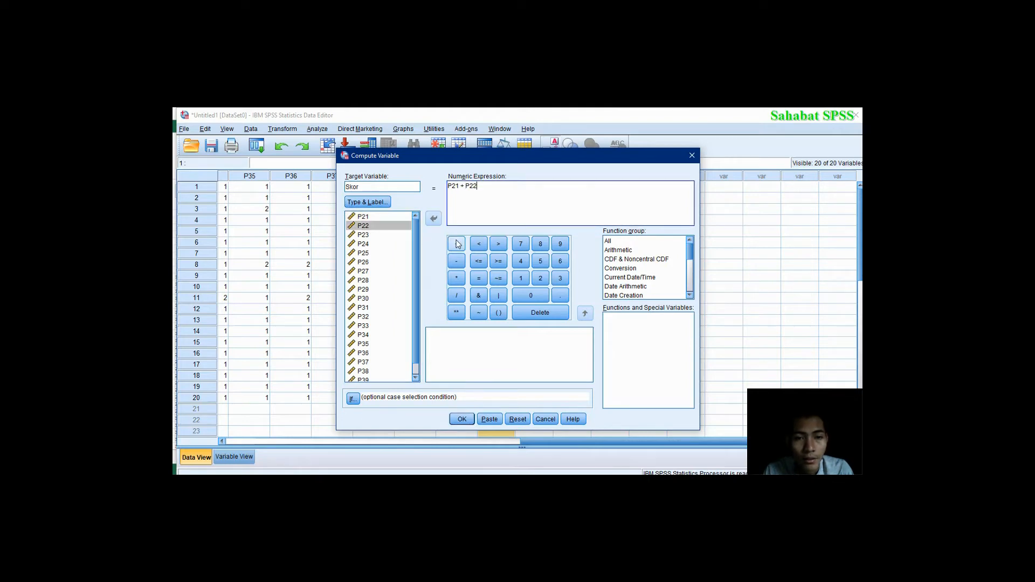
pyautogui.click(456, 243)
pyautogui.doubleClick(386, 234)
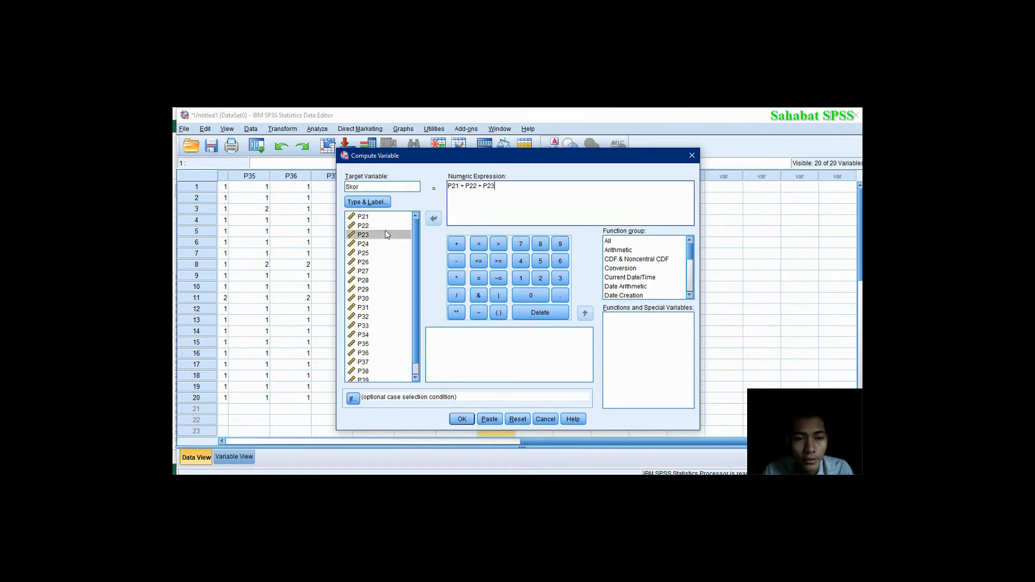
pyautogui.click(462, 246)
pyautogui.doubleClick(380, 244)
pyautogui.click(457, 244)
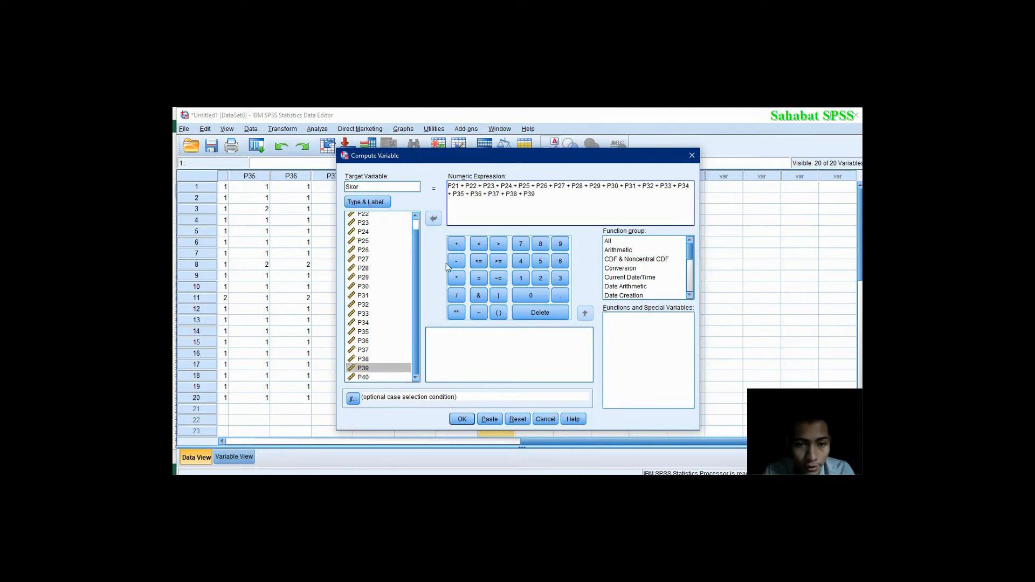
pyautogui.click(457, 243)
pyautogui.doubleClick(380, 377)
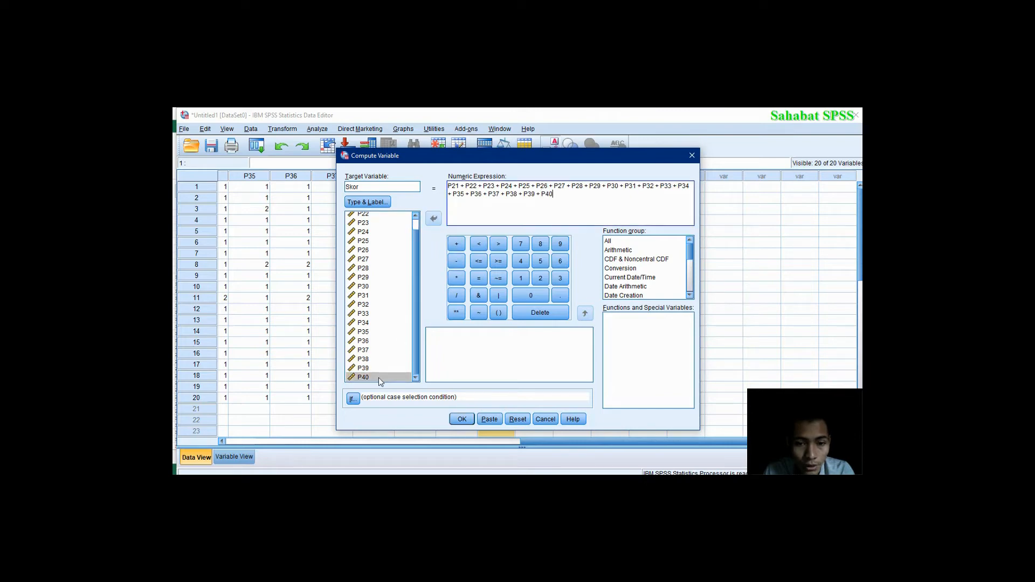
pyautogui.click(464, 420)
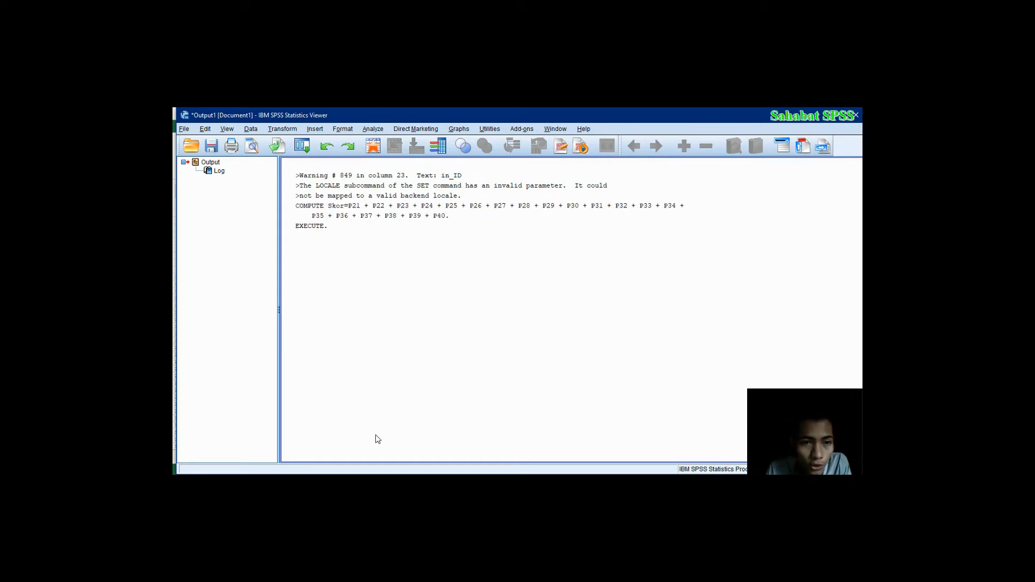
# Switch from the output viewer back to the dataset in the Data Editor
pyautogui.click(325, 224)
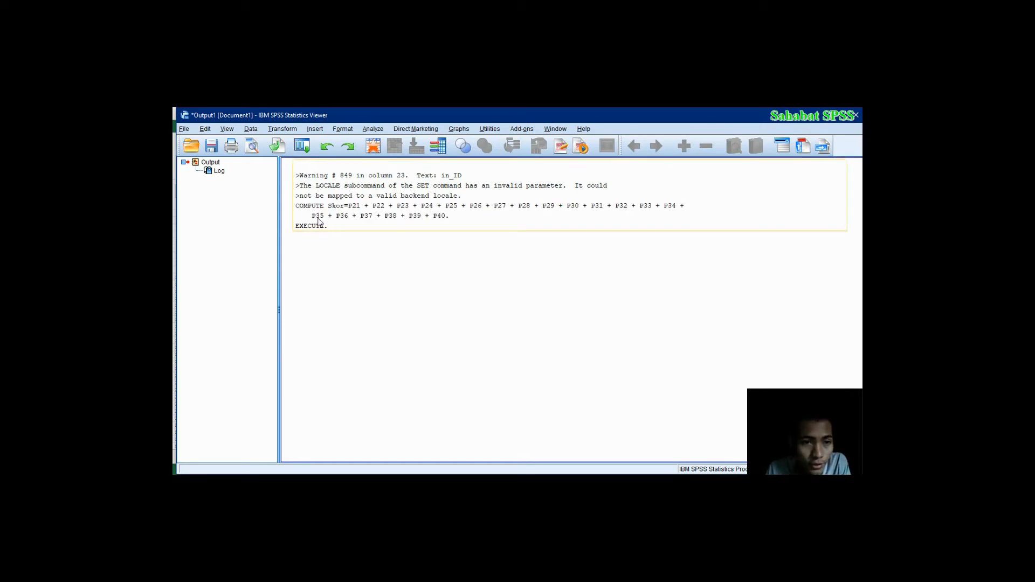
pyautogui.click(313, 235)
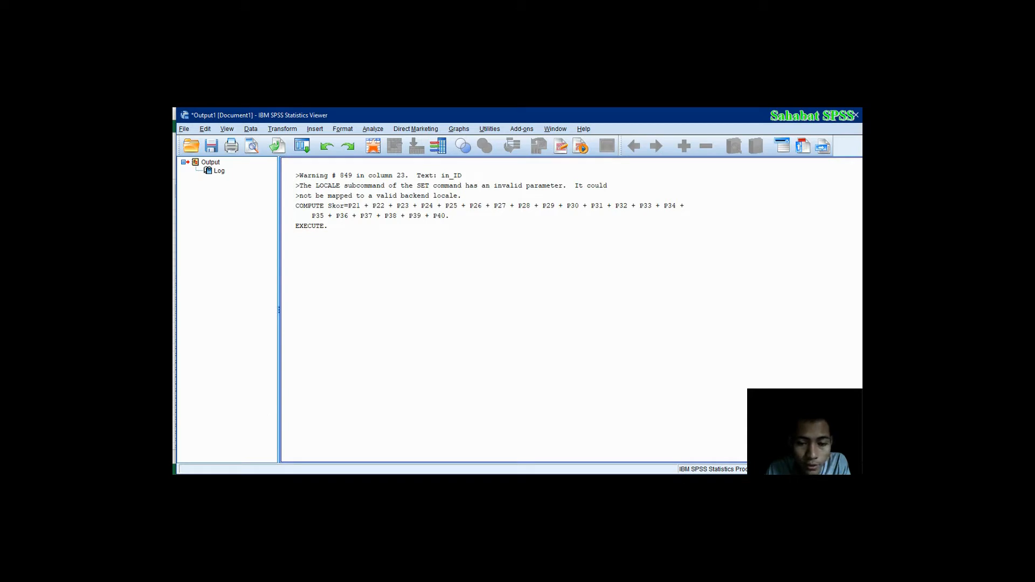
pyautogui.moveTo(607, 483)
pyautogui.click(579, 461)
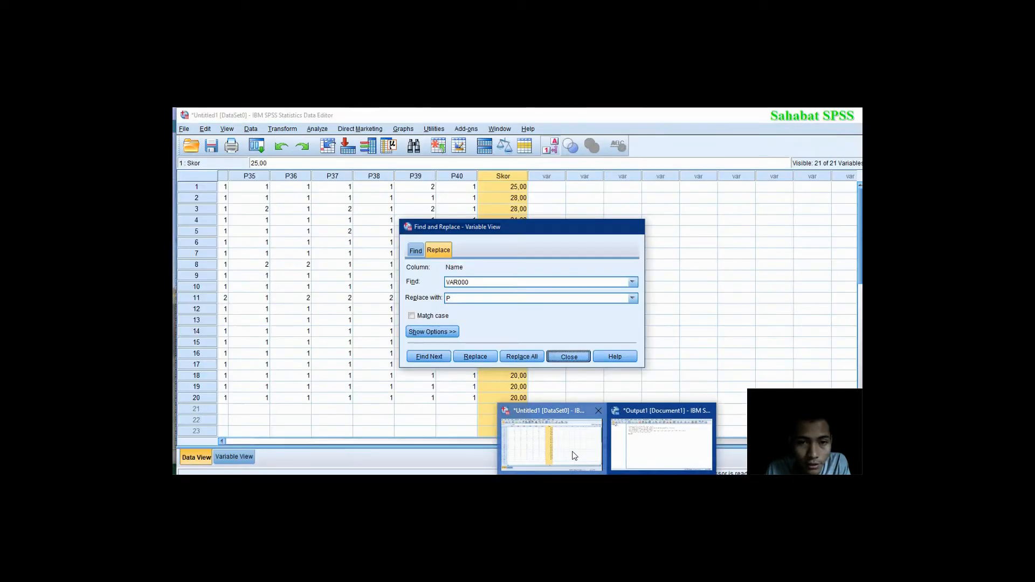
pyautogui.click(542, 253)
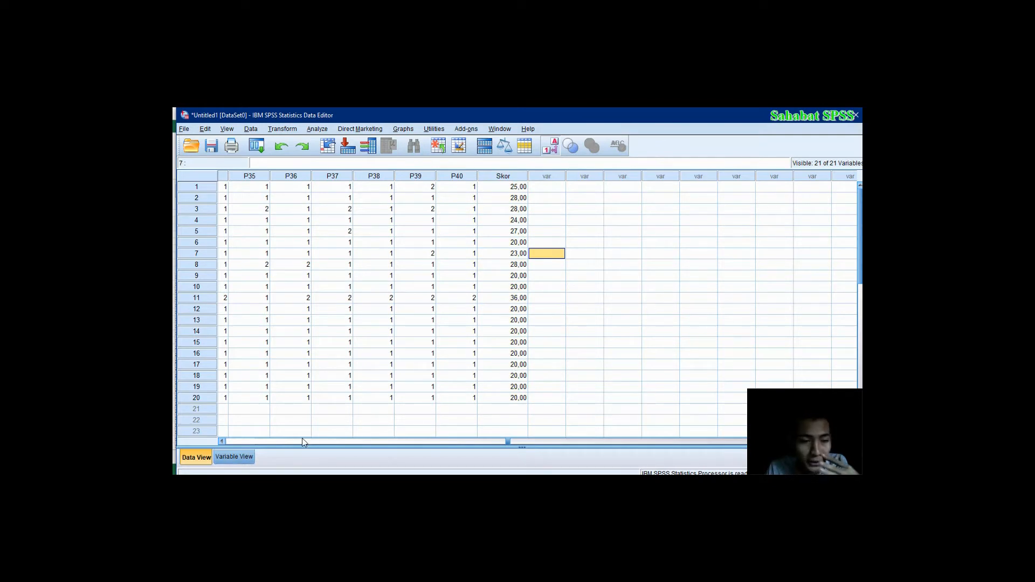
# Set the decimals of the Skor variable to 0 and return to the data
pyautogui.click(249, 458)
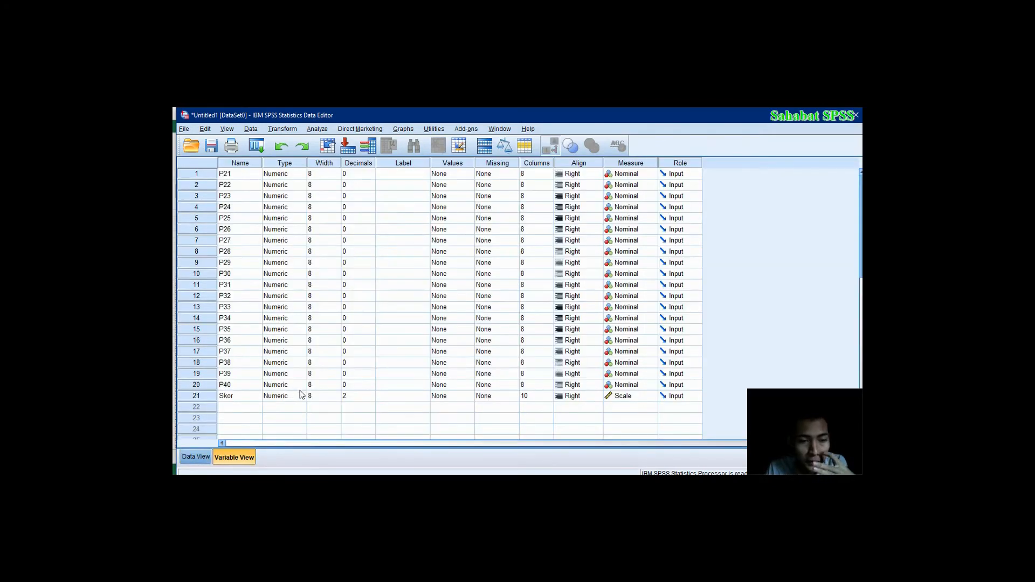
pyautogui.click(347, 394)
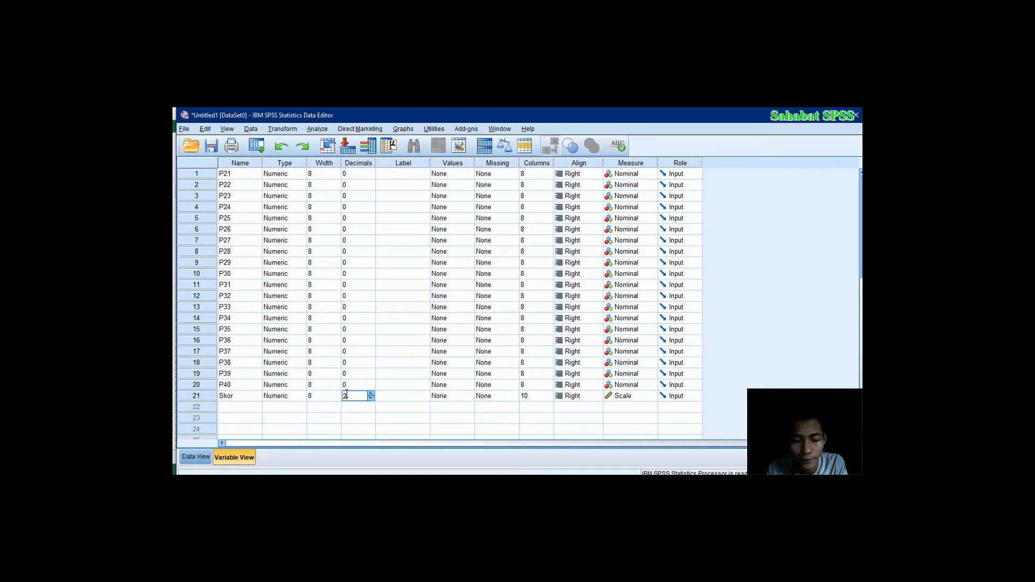
pyautogui.click(401, 418)
pyautogui.click(192, 457)
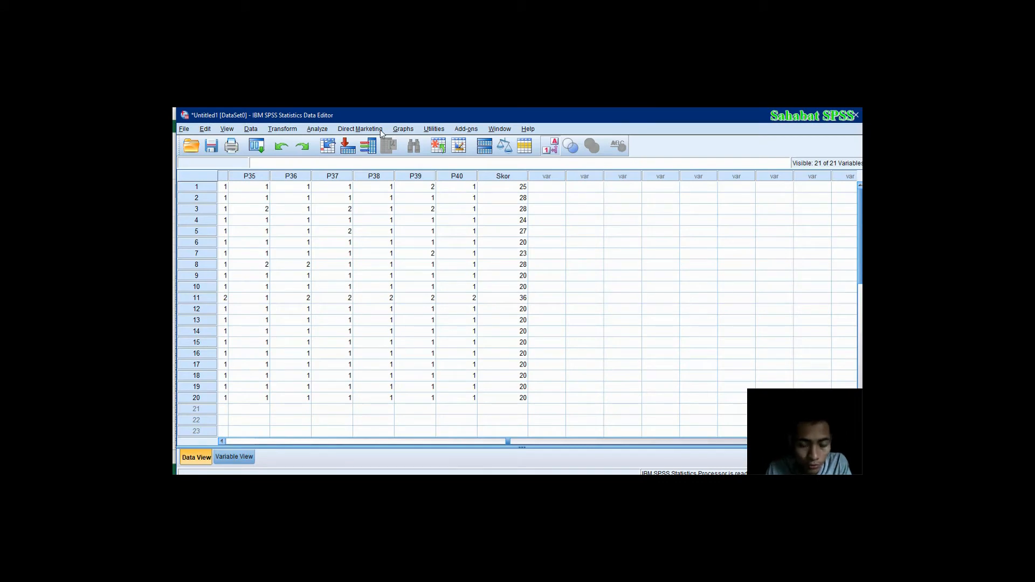
# Start a Bivariate Correlations analysis and include all variables, P21 to P40 and Skor
pyautogui.click(328, 130)
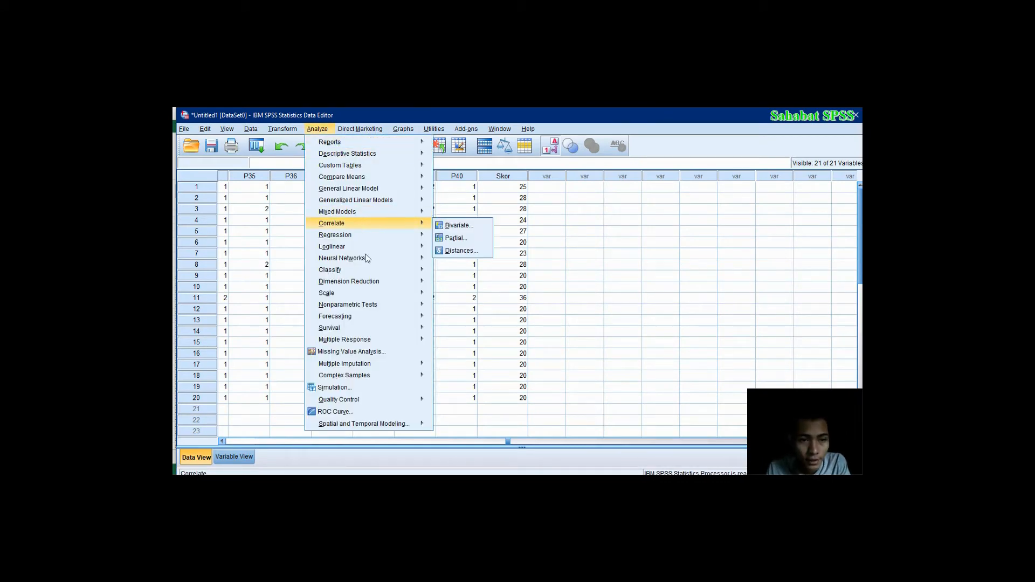
pyautogui.moveTo(366, 224)
pyautogui.click(461, 226)
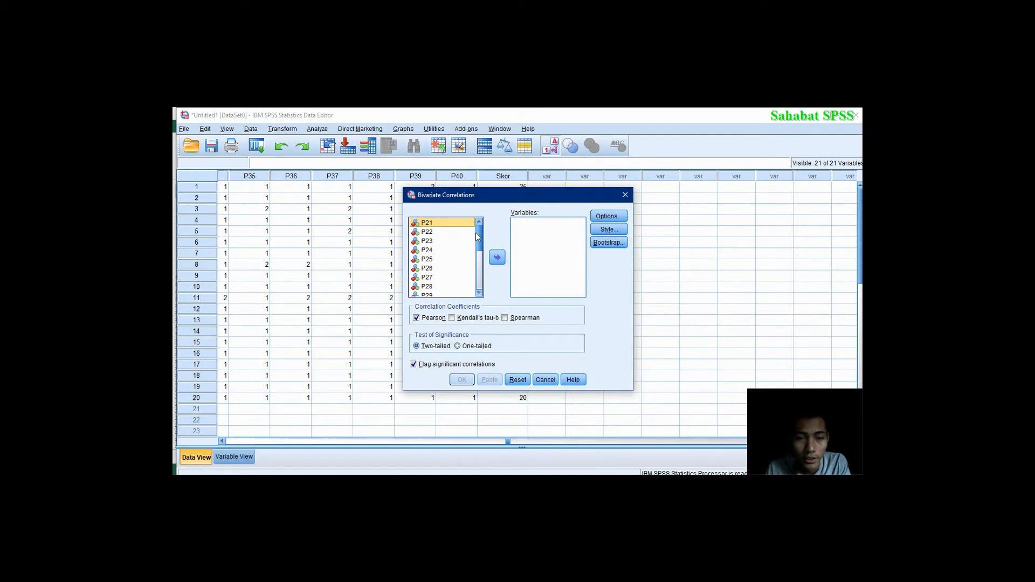
pyautogui.moveTo(481, 239); pyautogui.dragTo(480, 287)
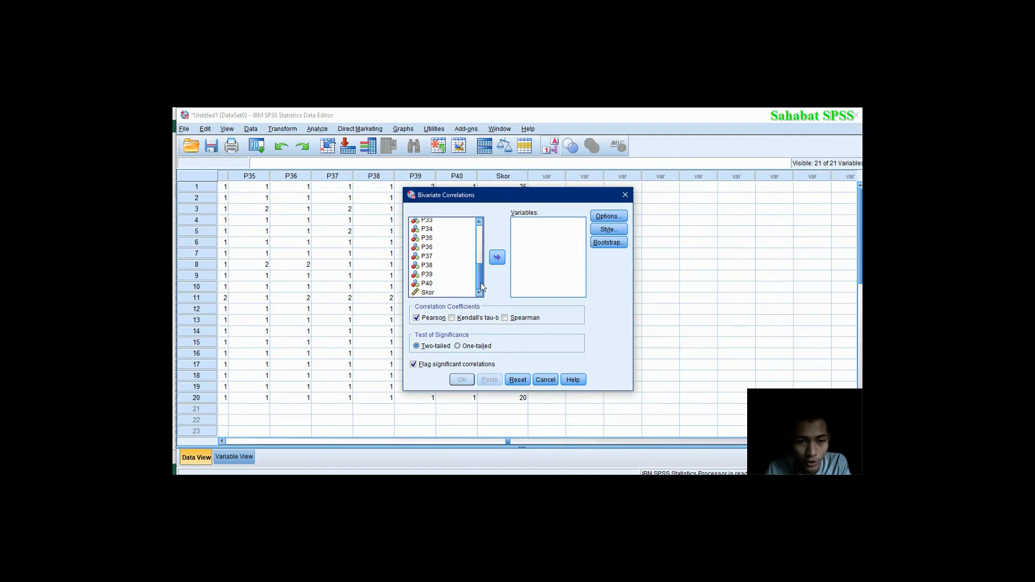
pyautogui.click(464, 285)
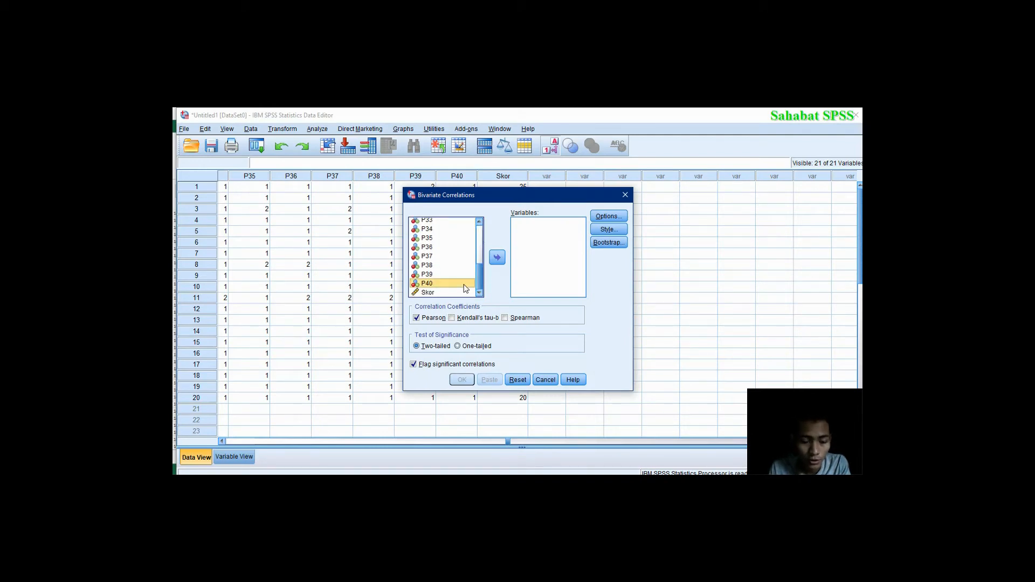
pyautogui.hotkey('ctrl', 'a')
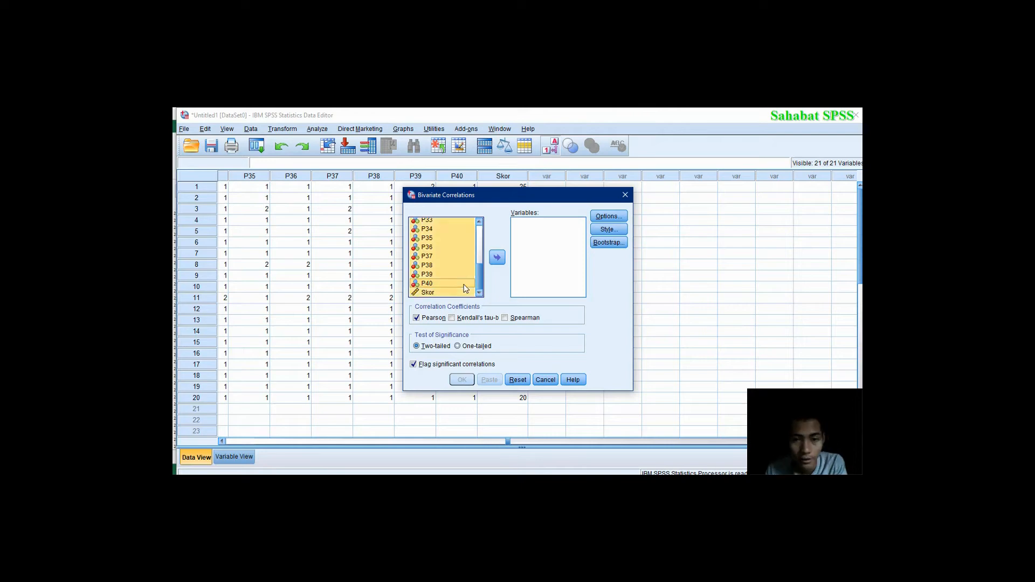
pyautogui.click(497, 258)
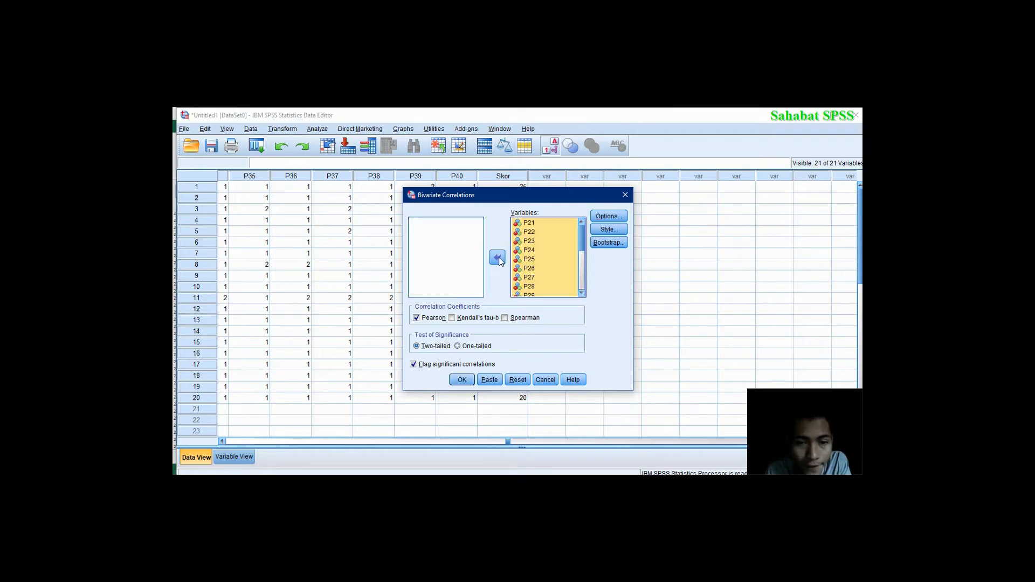
# Check the additional correlation options without changing them, and run the two-tailed Pearson correlation with significant correlations flagged
pyautogui.click(609, 216)
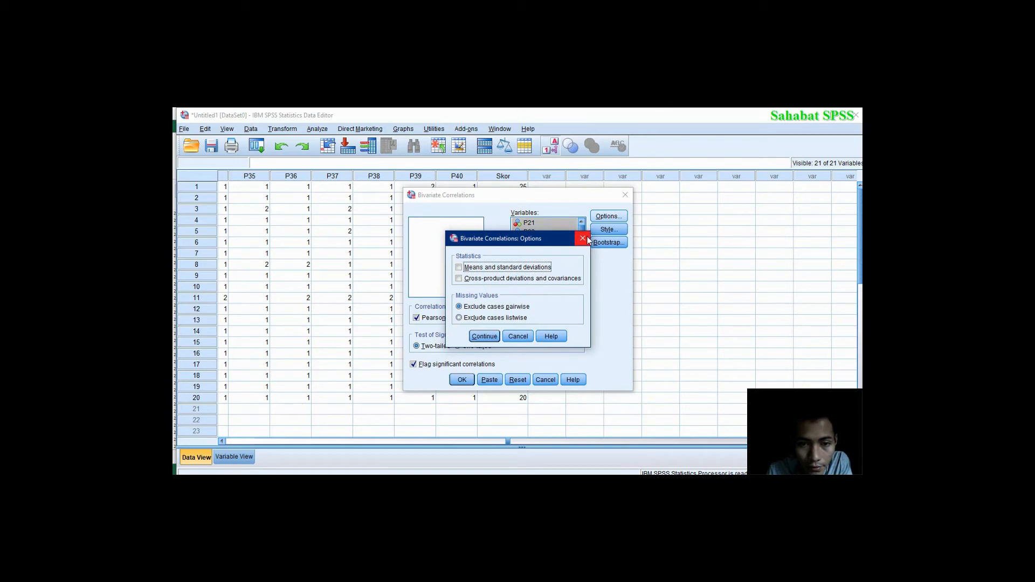
pyautogui.click(583, 238)
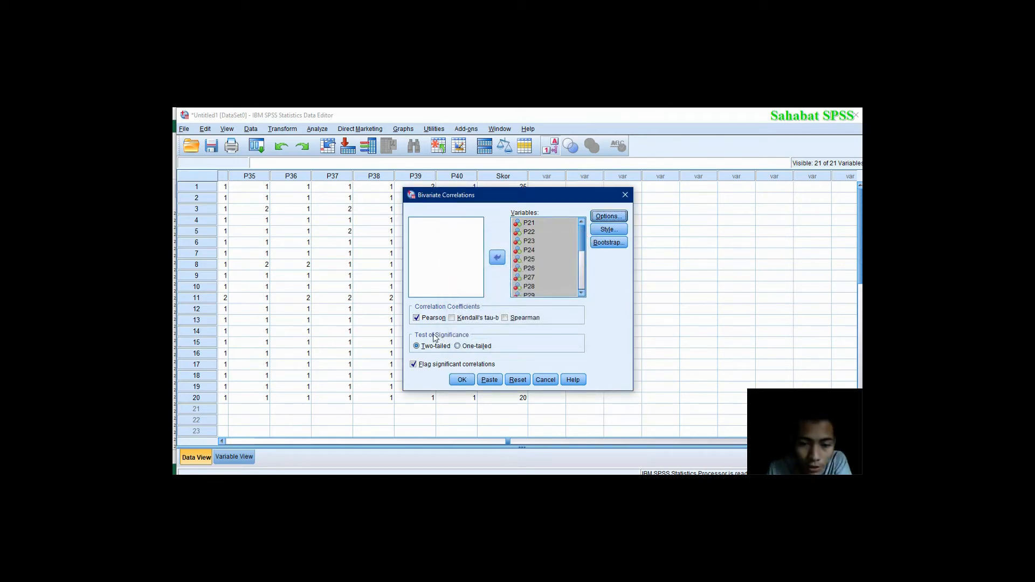
pyautogui.click(467, 381)
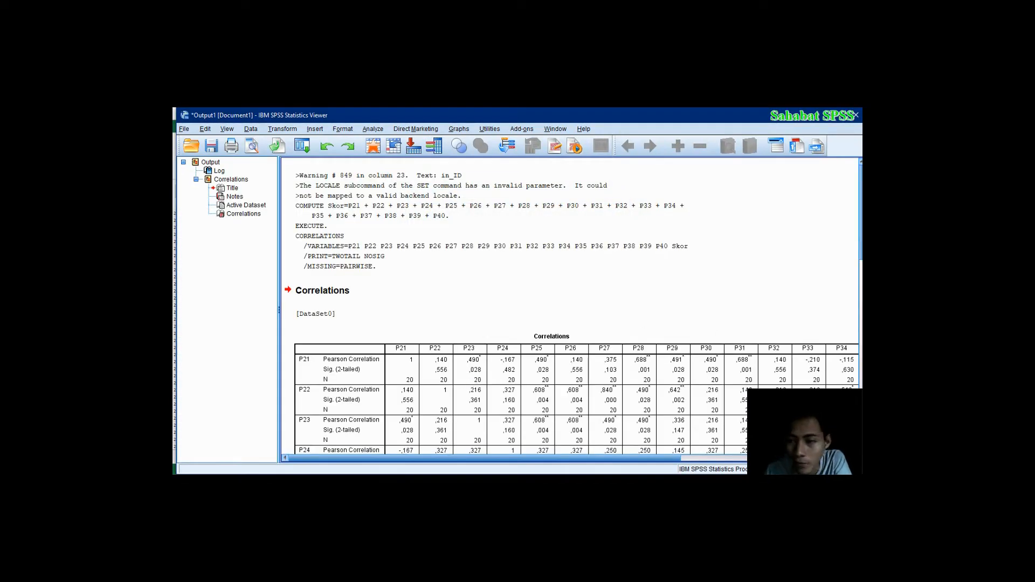
# Examine the Correlations table from the first items down to the Skor row
pyautogui.moveTo(860, 201); pyautogui.dragTo(861, 258)
pyautogui.moveTo(548, 459); pyautogui.dragTo(578, 455)
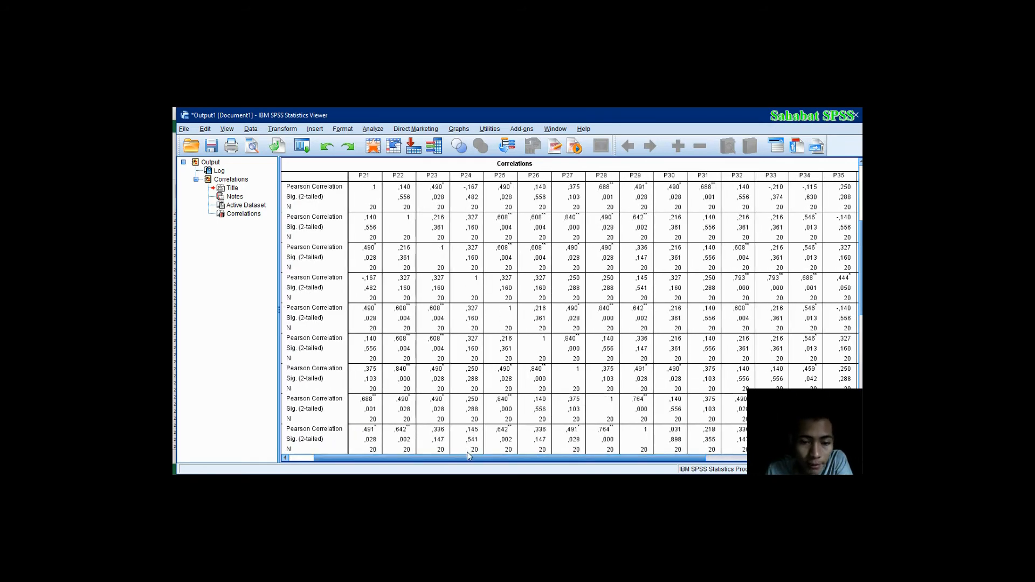
pyautogui.moveTo(465, 458); pyautogui.dragTo(441, 459)
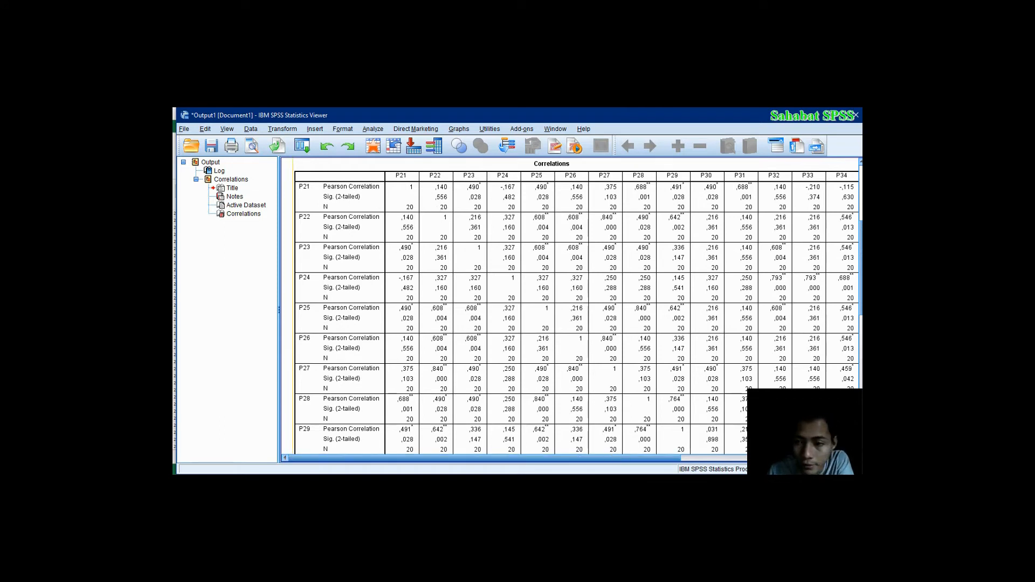
pyautogui.scroll(-5, 861, 357)
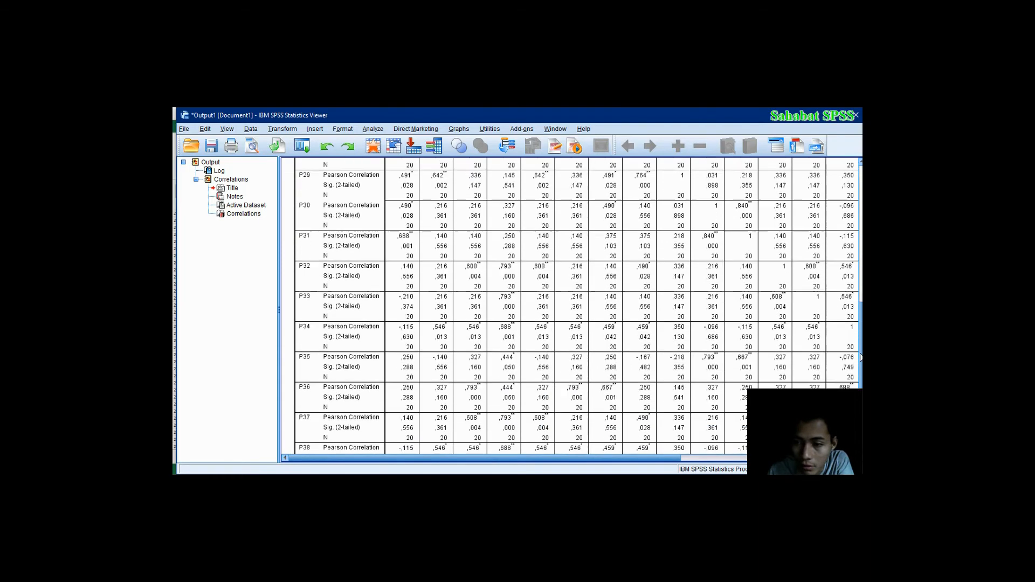
pyautogui.scroll(-5, 861, 357)
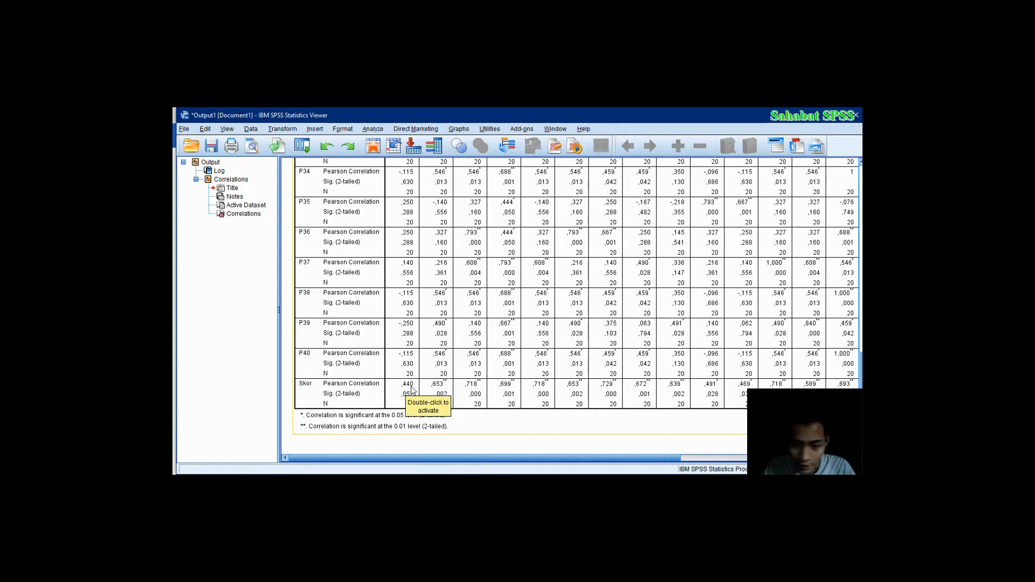
# Consult the critical r values in the image tabel-r.png and return to the Skor row of the correlation output
pyautogui.click(598, 485)
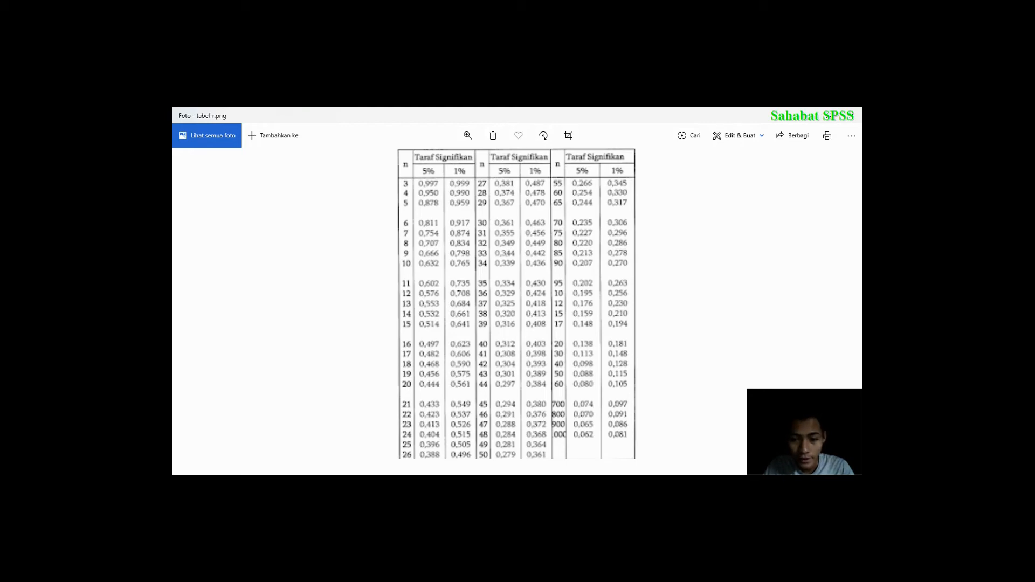
pyautogui.click(651, 426)
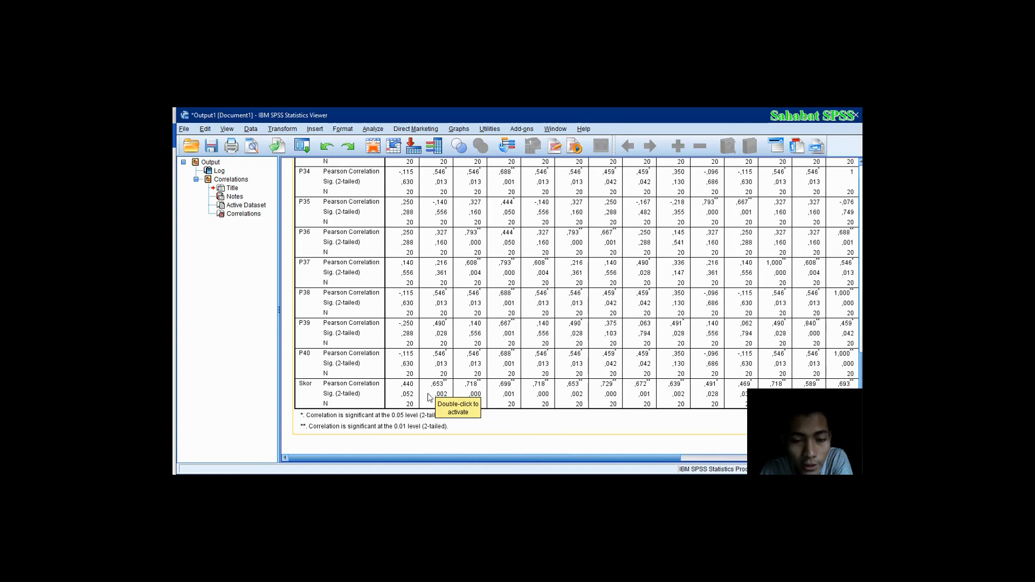
pyautogui.click(458, 425)
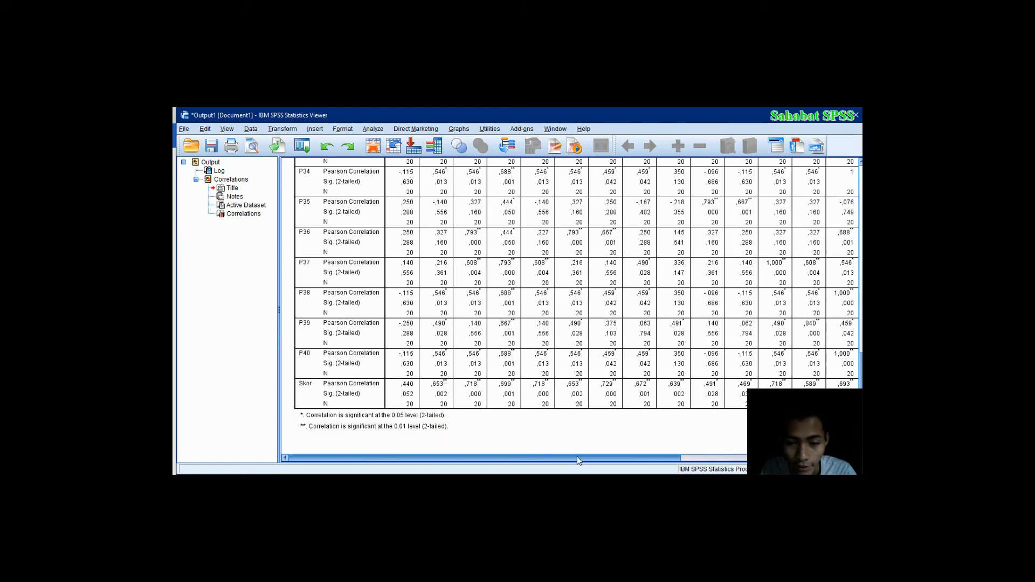
# Examine the remaining item correlations along the Skor row and in the Skor column of the Correlations table
pyautogui.moveTo(577, 456); pyautogui.dragTo(595, 460)
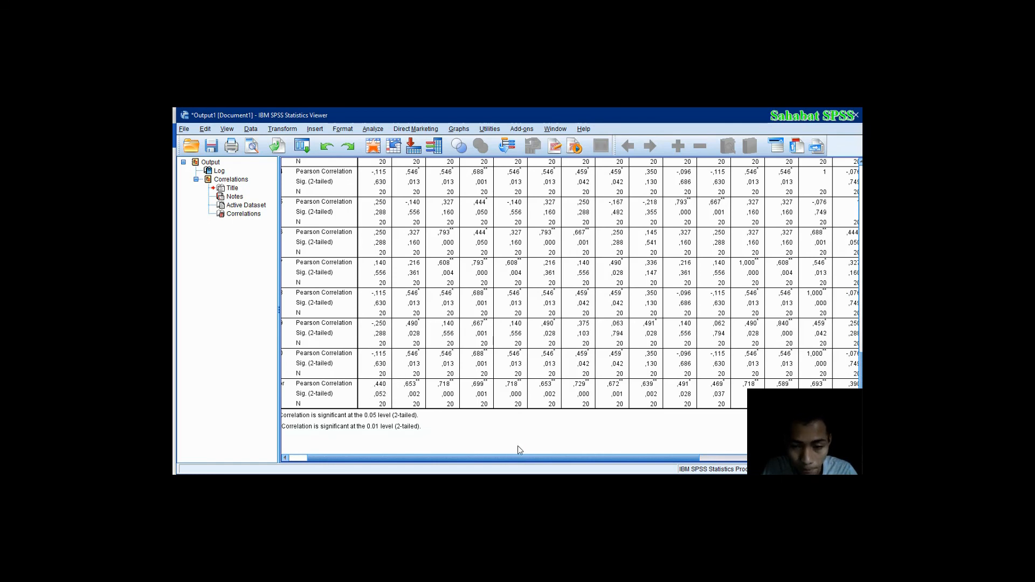
pyautogui.moveTo(526, 456); pyautogui.dragTo(691, 450)
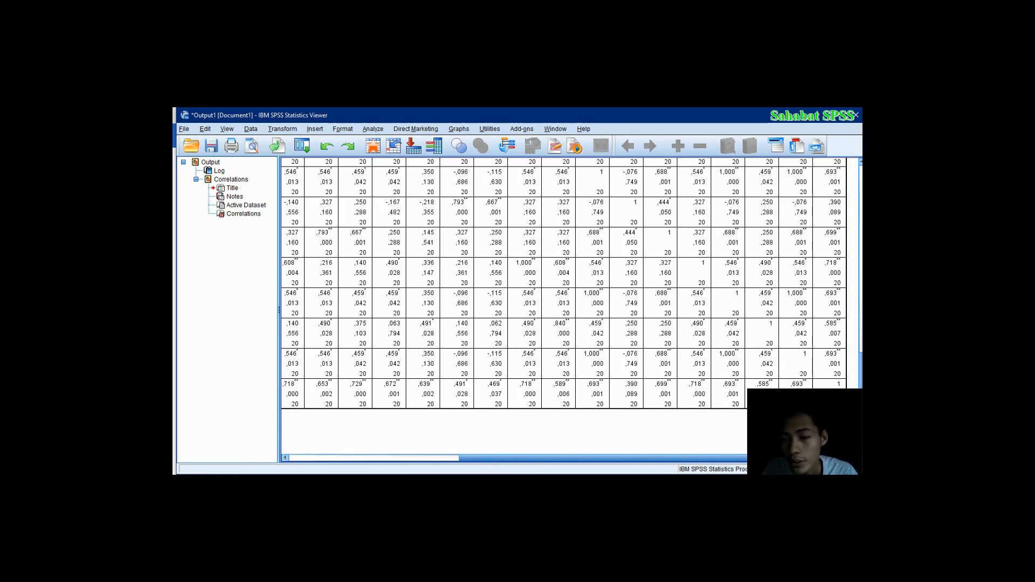
pyautogui.scroll(3, 861, 363)
pyautogui.scroll(1, 861, 363)
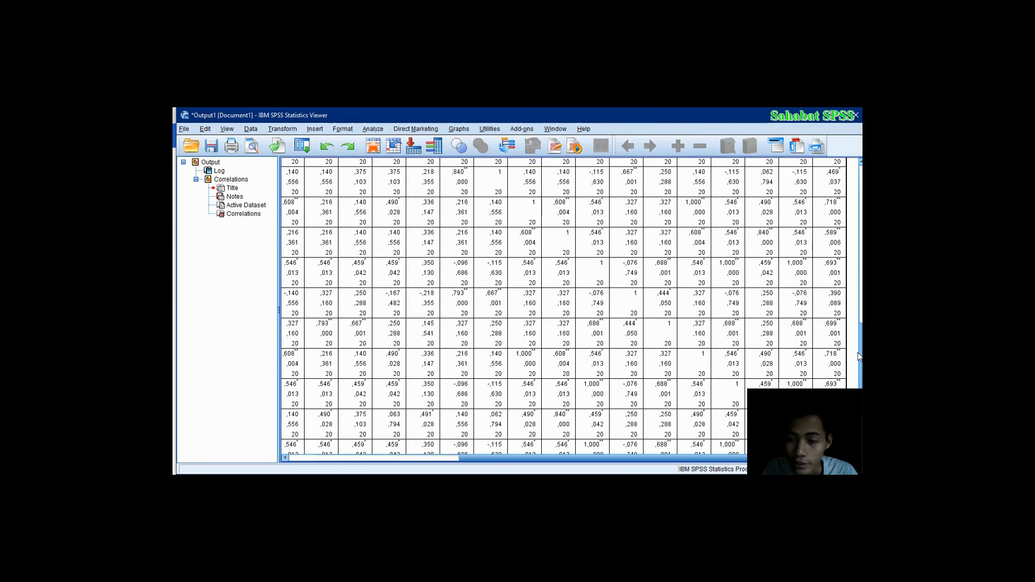
pyautogui.moveTo(858, 355); pyautogui.dragTo(853, 248)
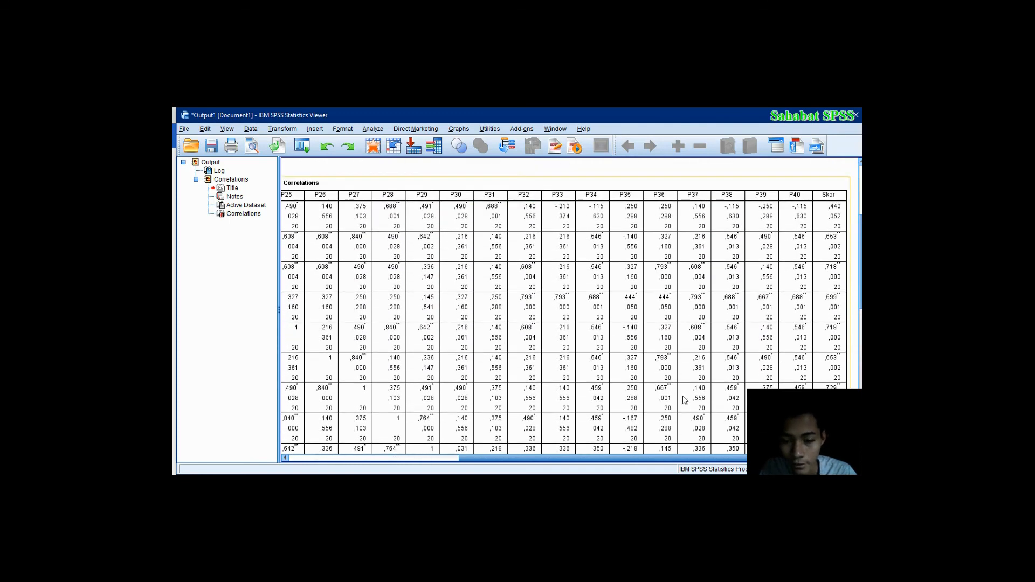
pyautogui.moveTo(607, 484)
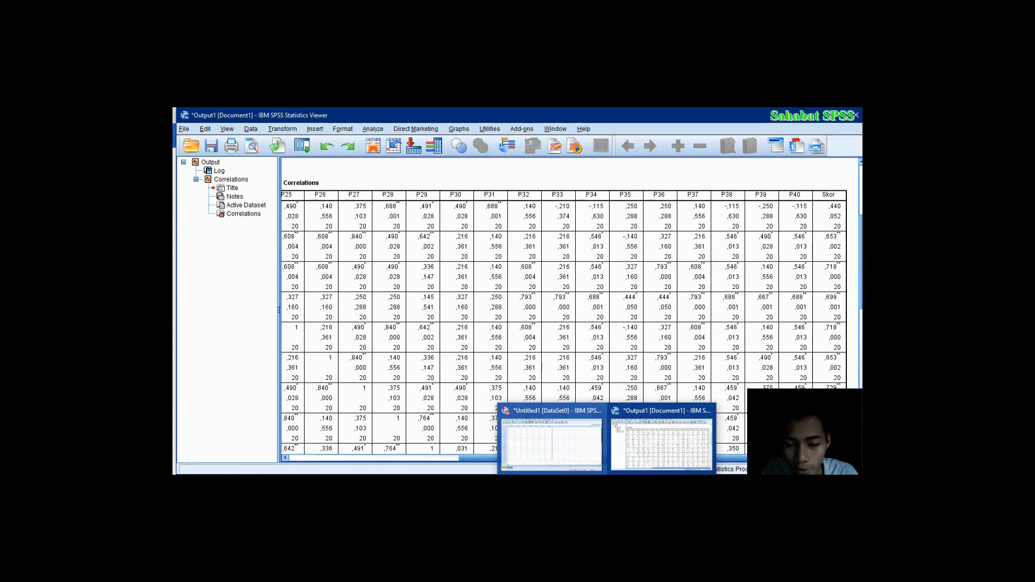
pyautogui.click(628, 484)
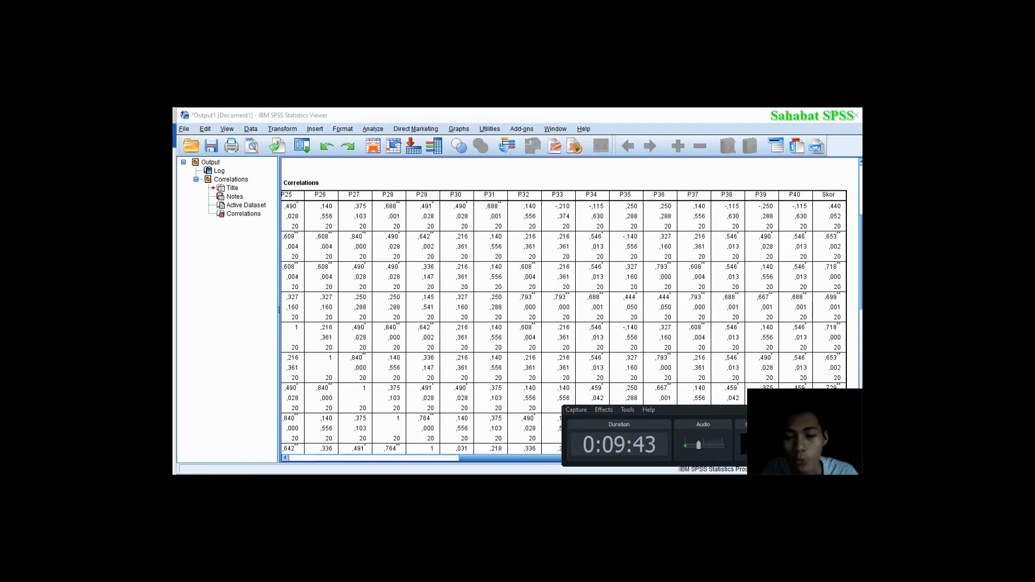